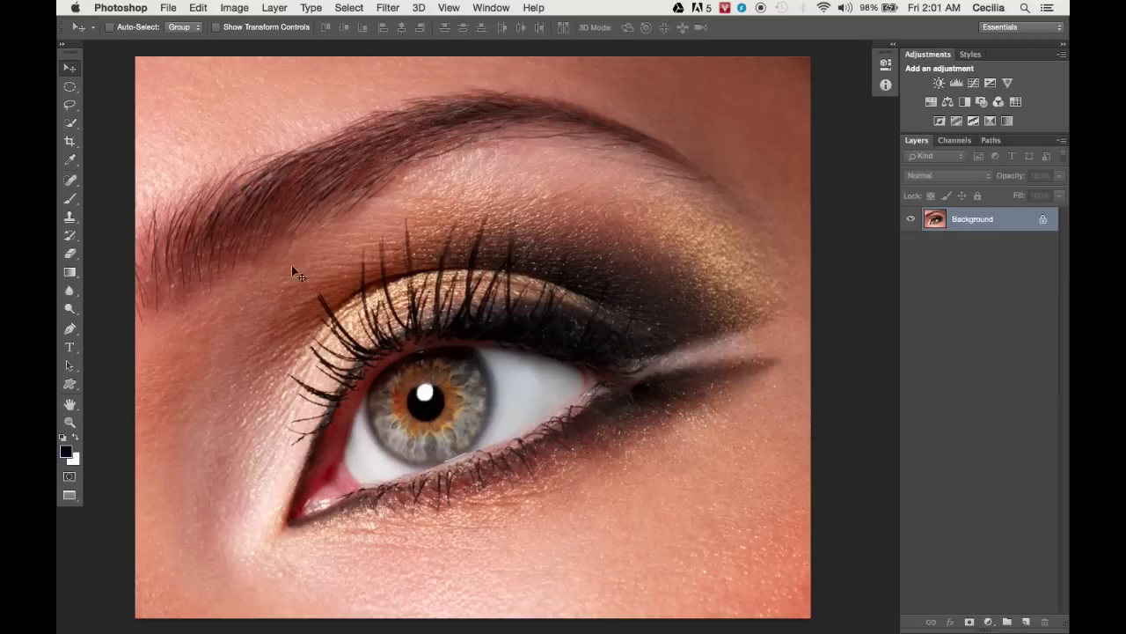
Draw a circular elliptical selection centred on the iris and feather it by 10 pixels.
click(70, 88)
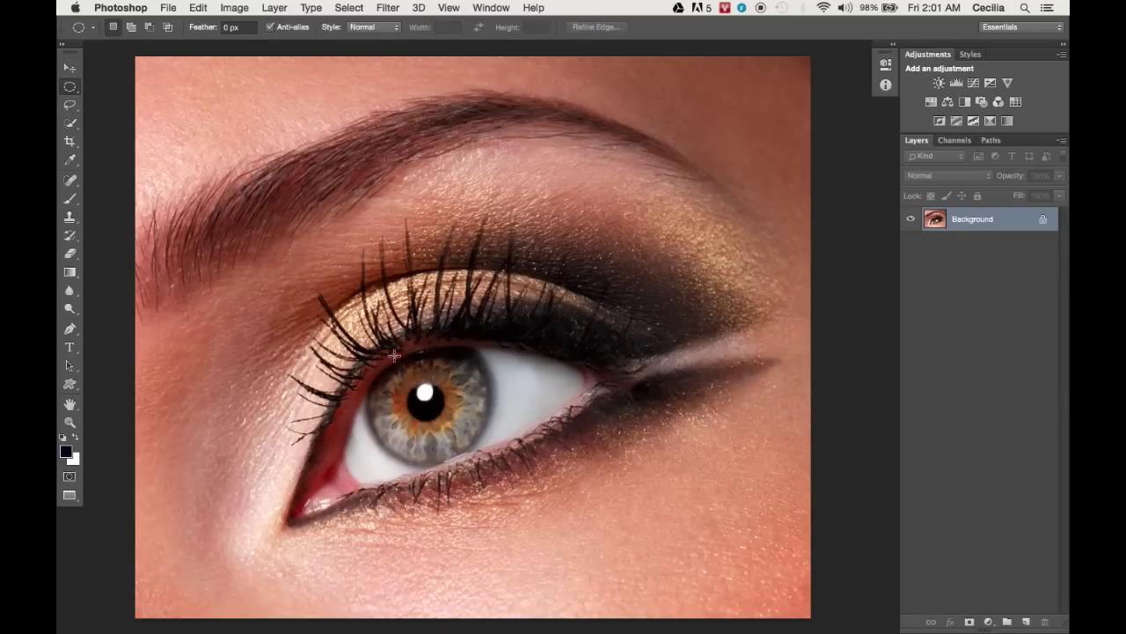
drag(425, 395, 559, 472)
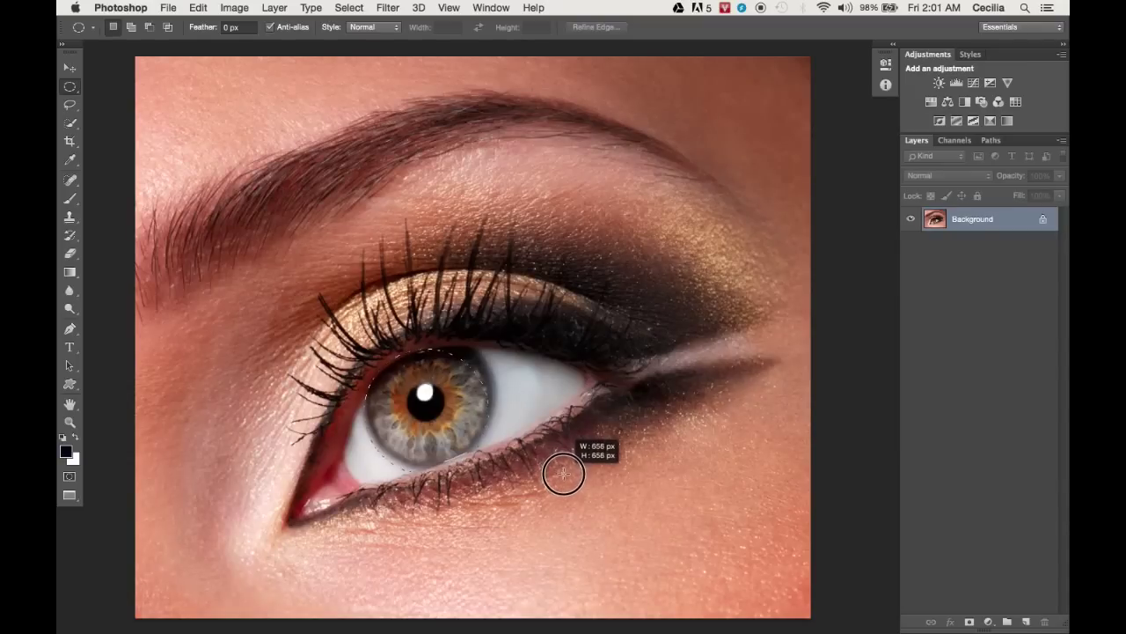
mouse_move(560, 472)
mouse_down()
mouse_move(587, 438)
mouse_move(586, 390)
mouse_move(580, 448)
mouse_move(555, 460)
mouse_move(566, 457)
mouse_up()
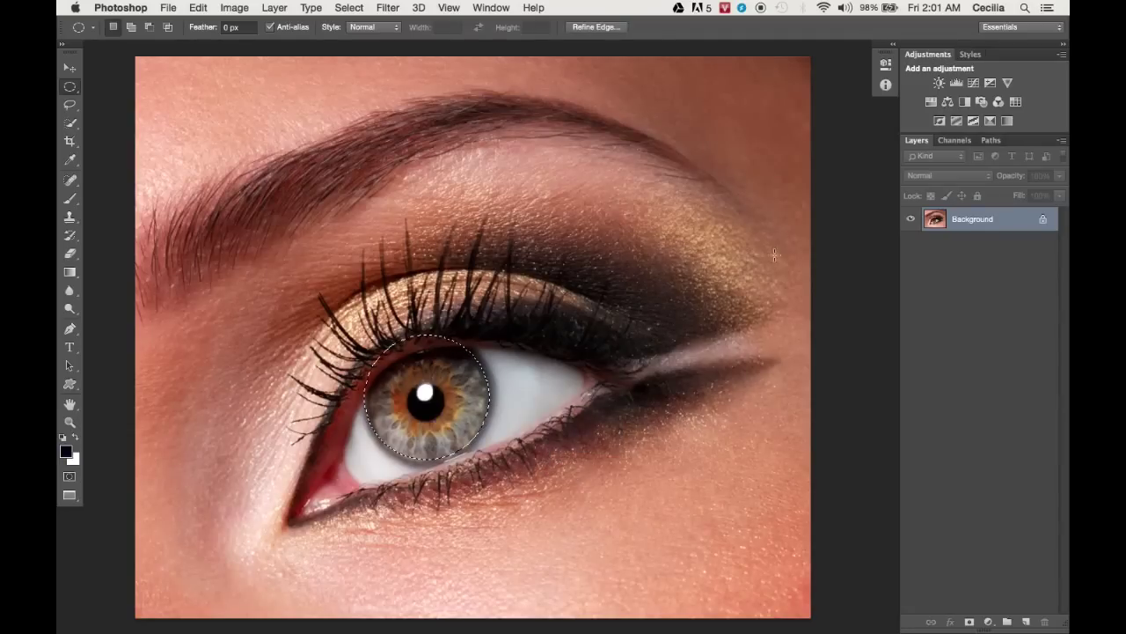
drag(493, 360, 496, 363)
click(358, 10)
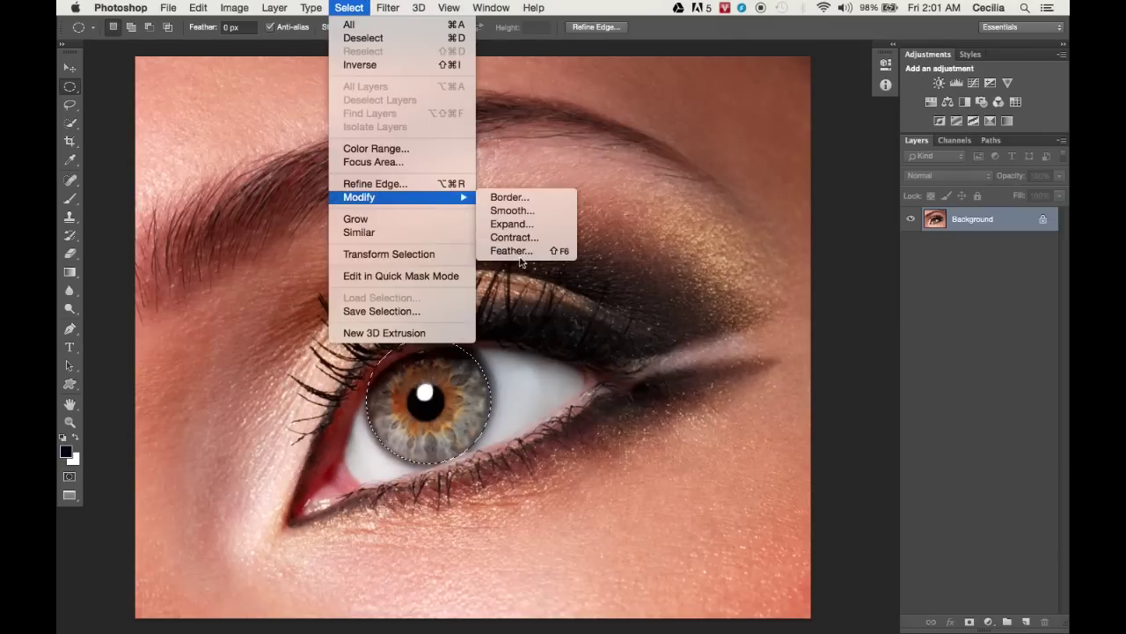
click(515, 251)
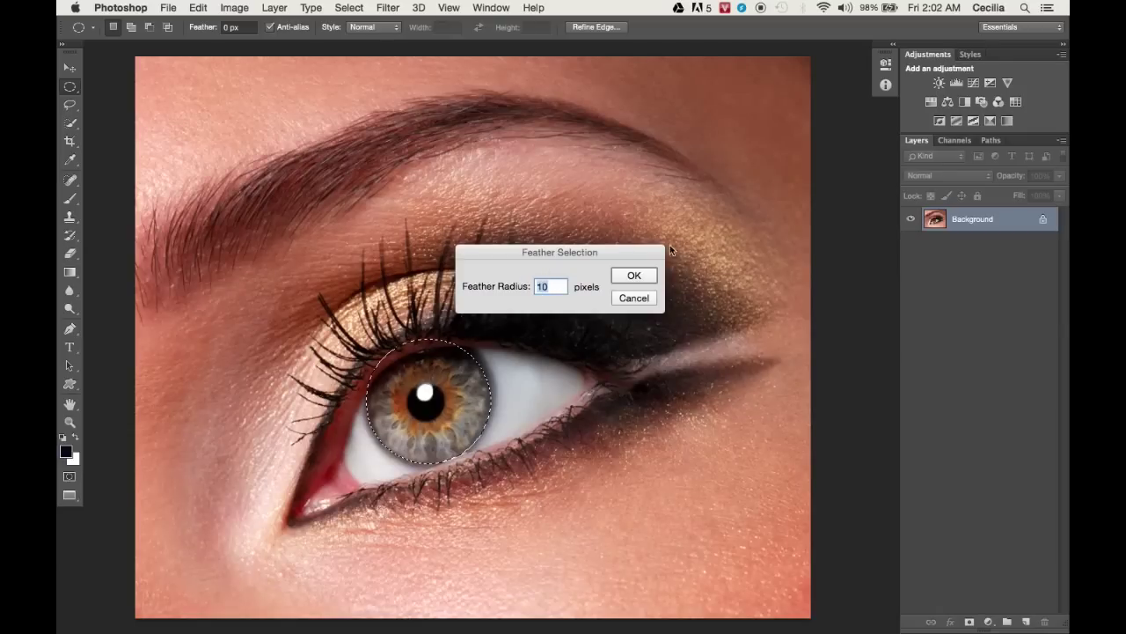
click(635, 276)
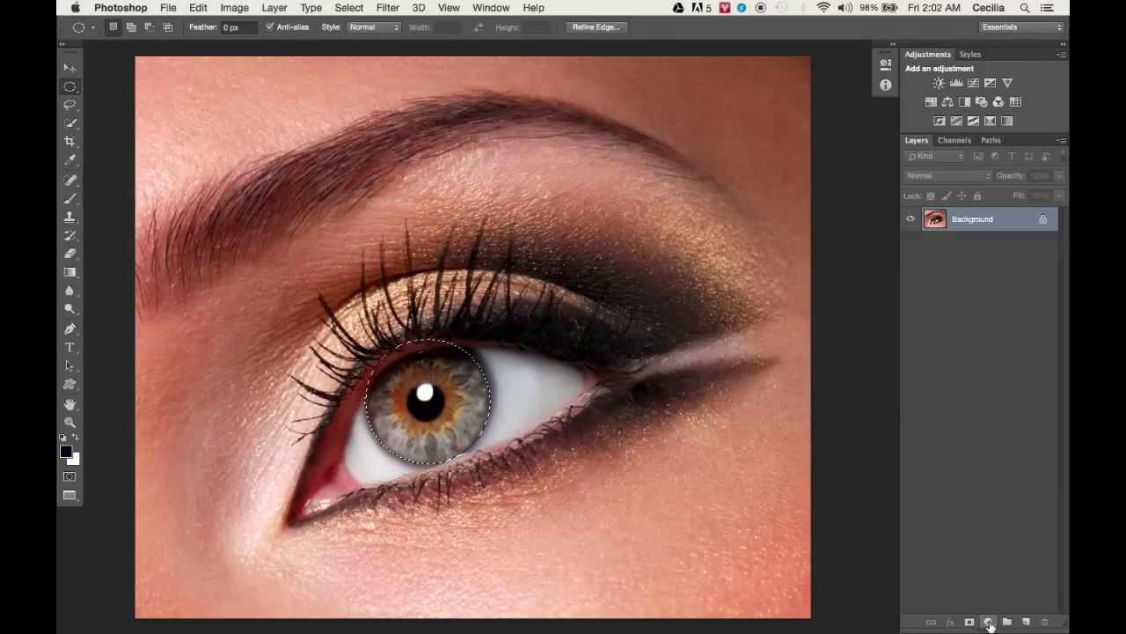
Add a Black & White adjustment layer using the Green Filter preset.
click(990, 621)
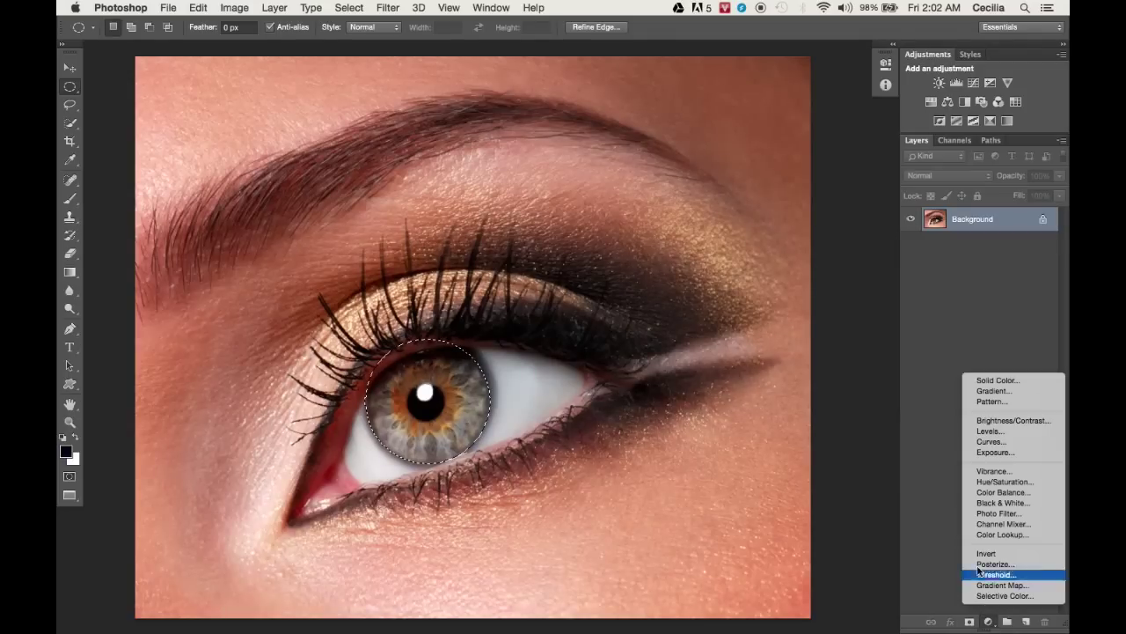
click(1006, 504)
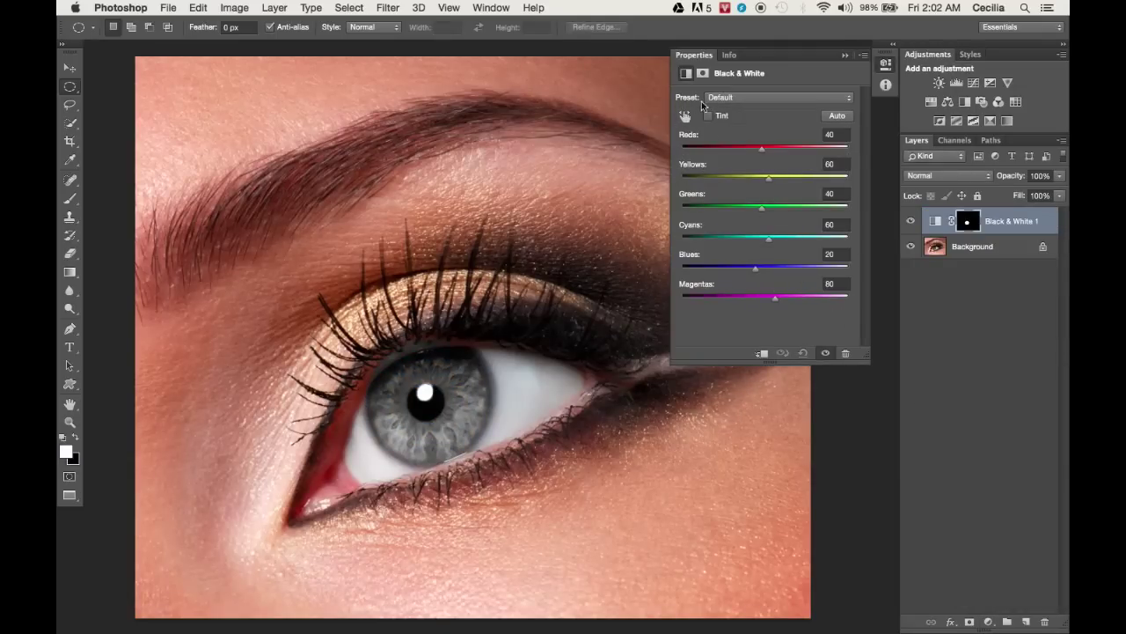
click(768, 105)
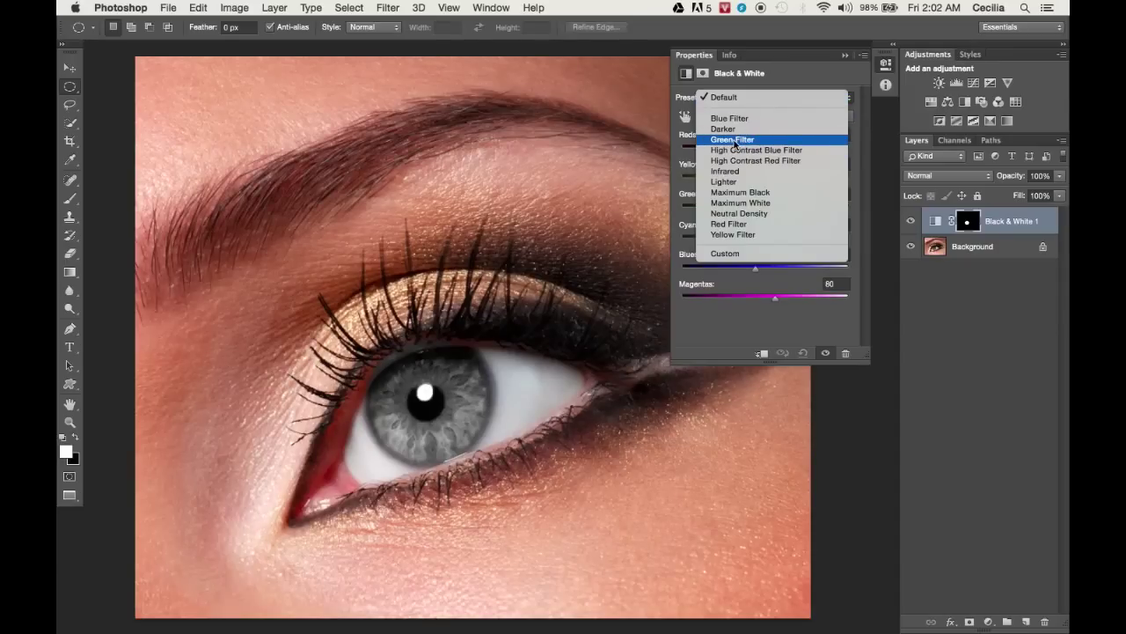
click(733, 139)
click(620, 296)
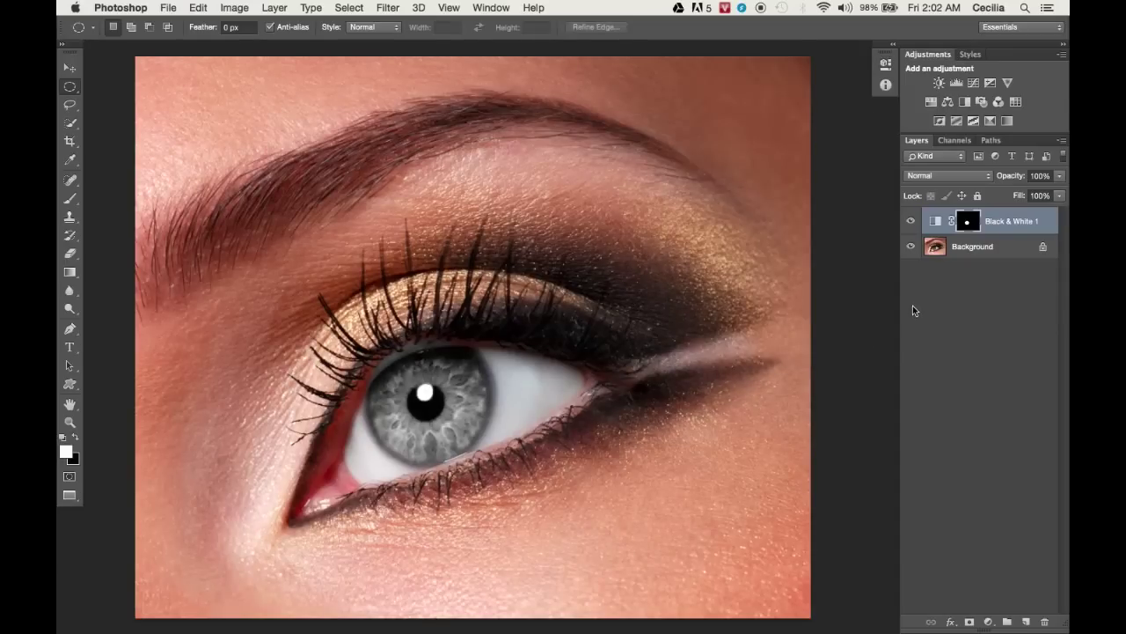
Paint black on the Black & White mask to remove the grey spill from the upper eyelid.
key(ctrl+plus)
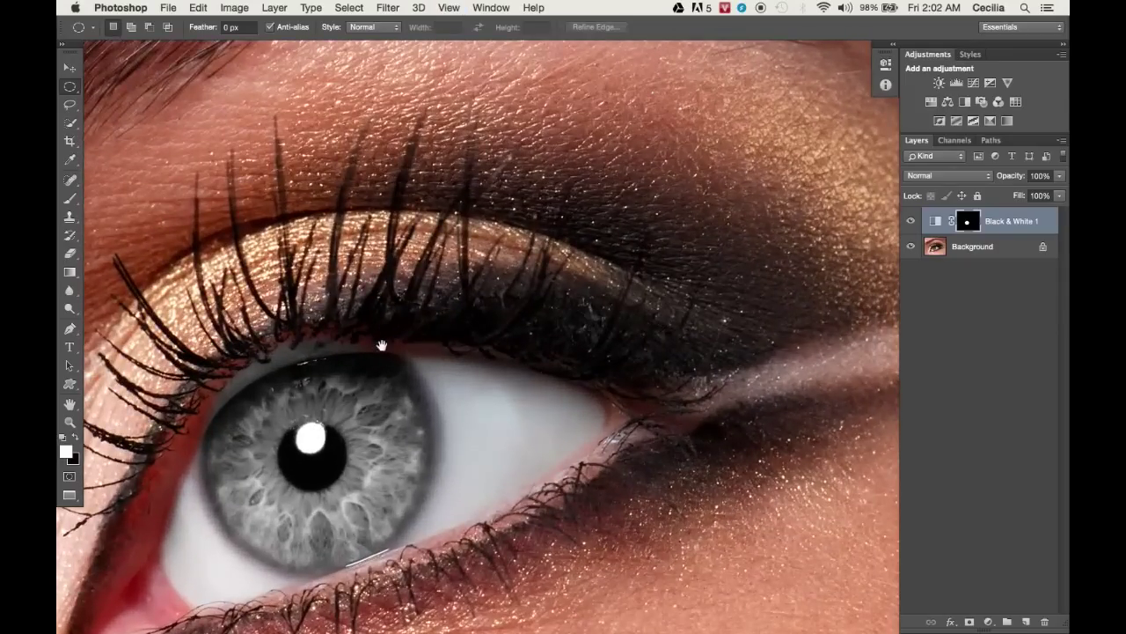
drag(381, 345, 498, 203)
key(ctrl+plus)
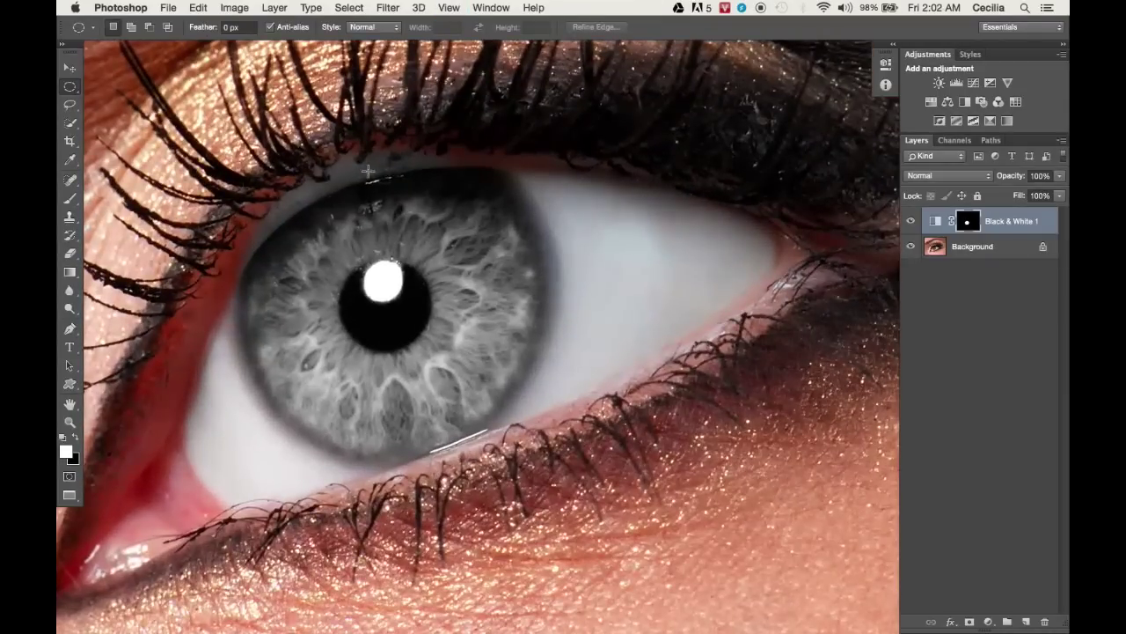
scroll(414, 184, up, 2)
scroll(415, 184, left, 3)
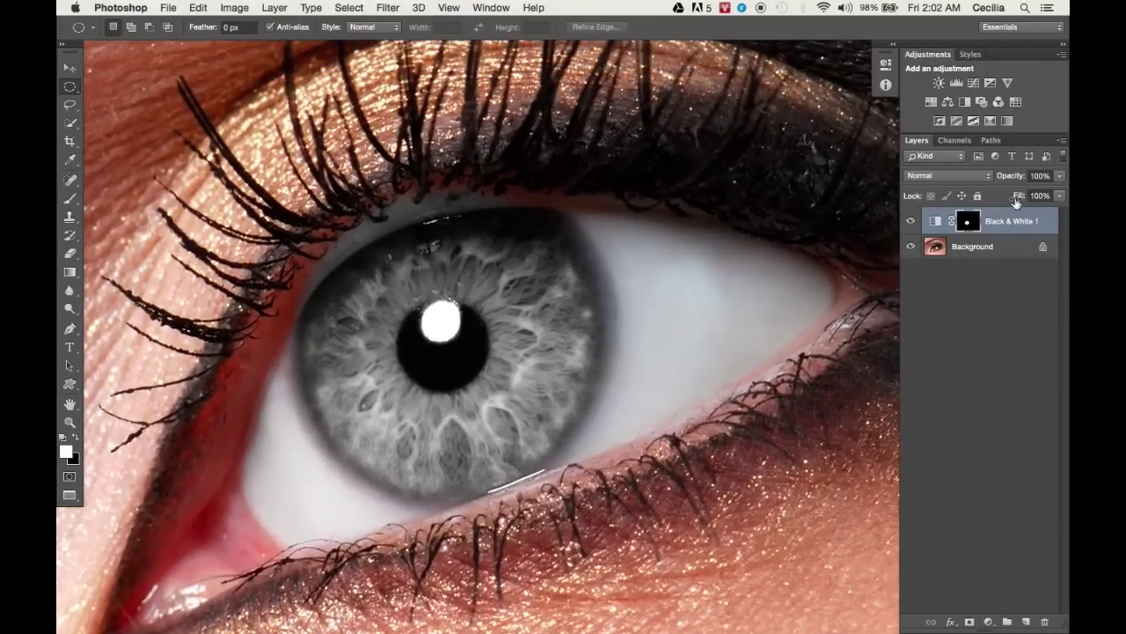
click(968, 225)
key(b)
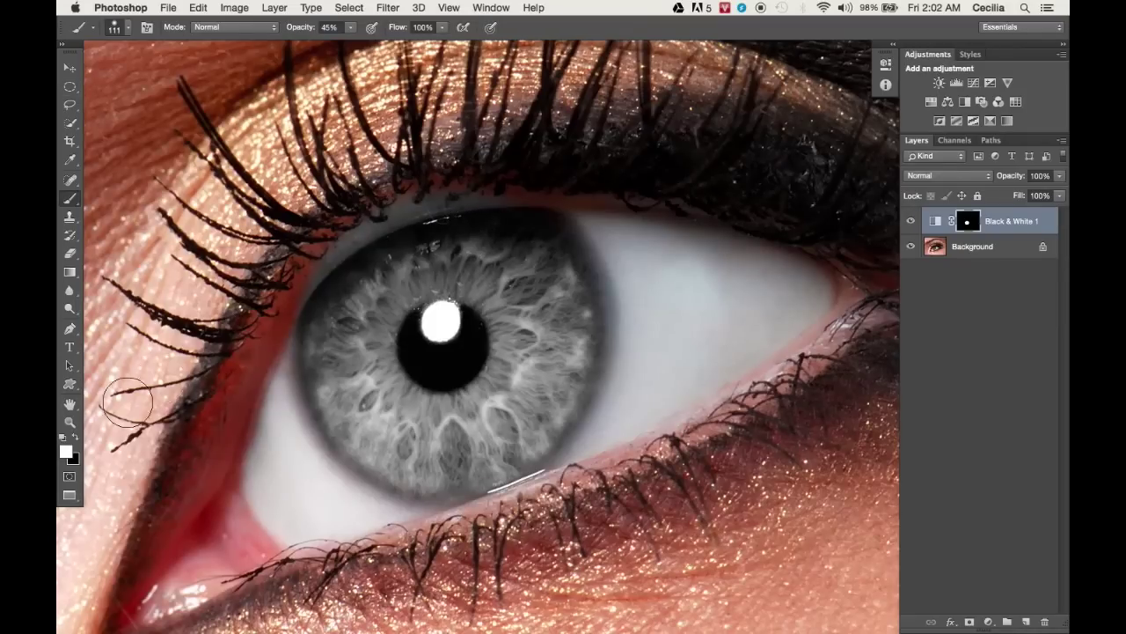
click(71, 434)
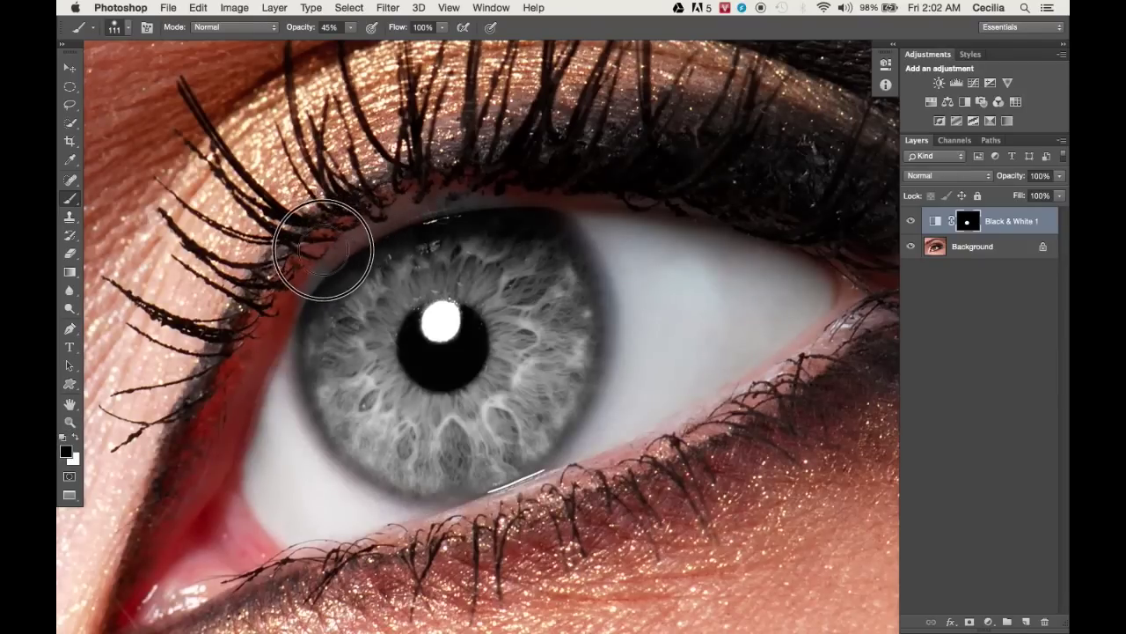
mouse_move(447, 158)
mouse_down()
mouse_move(438, 187)
mouse_move(531, 171)
mouse_move(414, 186)
mouse_move(286, 291)
mouse_up()
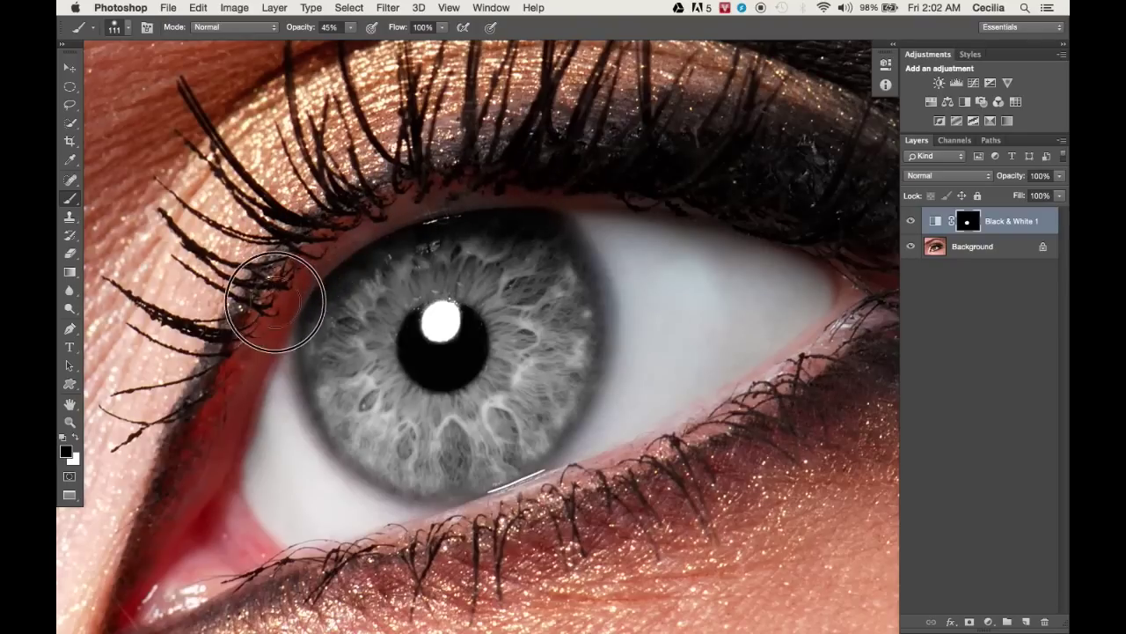
key(super+minus)
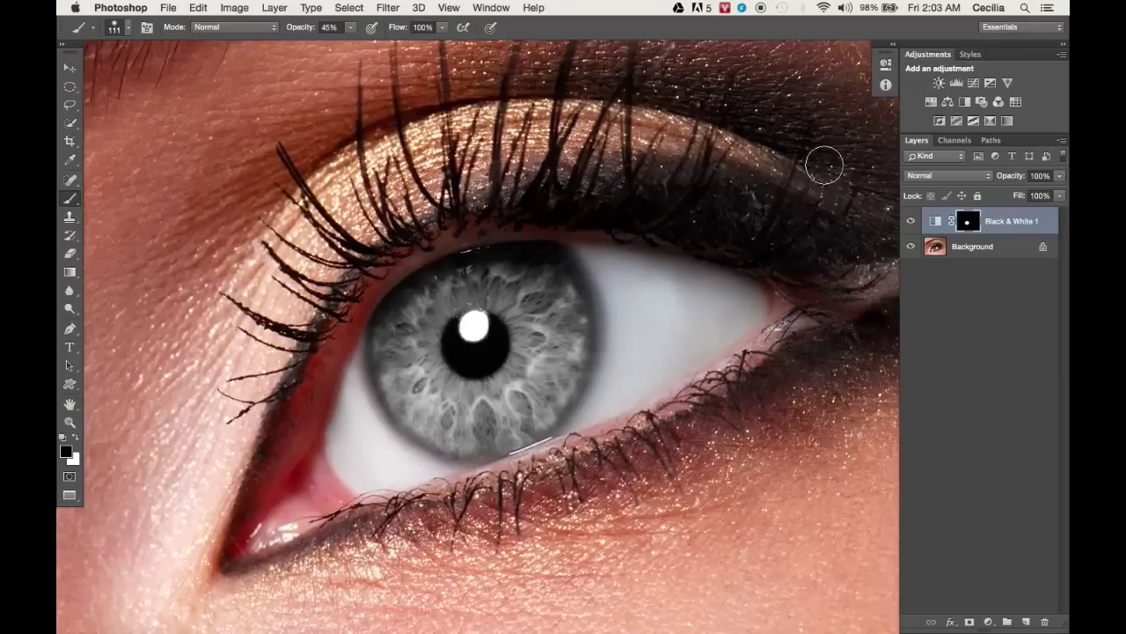
Add a dark indigo Solid Color fill layer, Color Fill 1.
key(v)
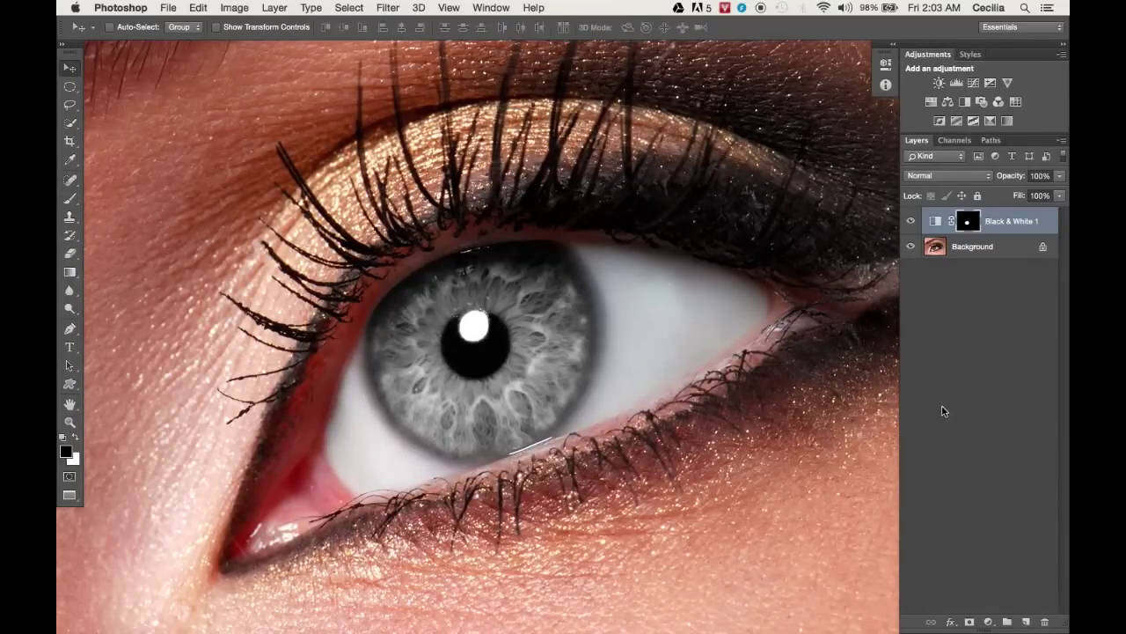
click(990, 622)
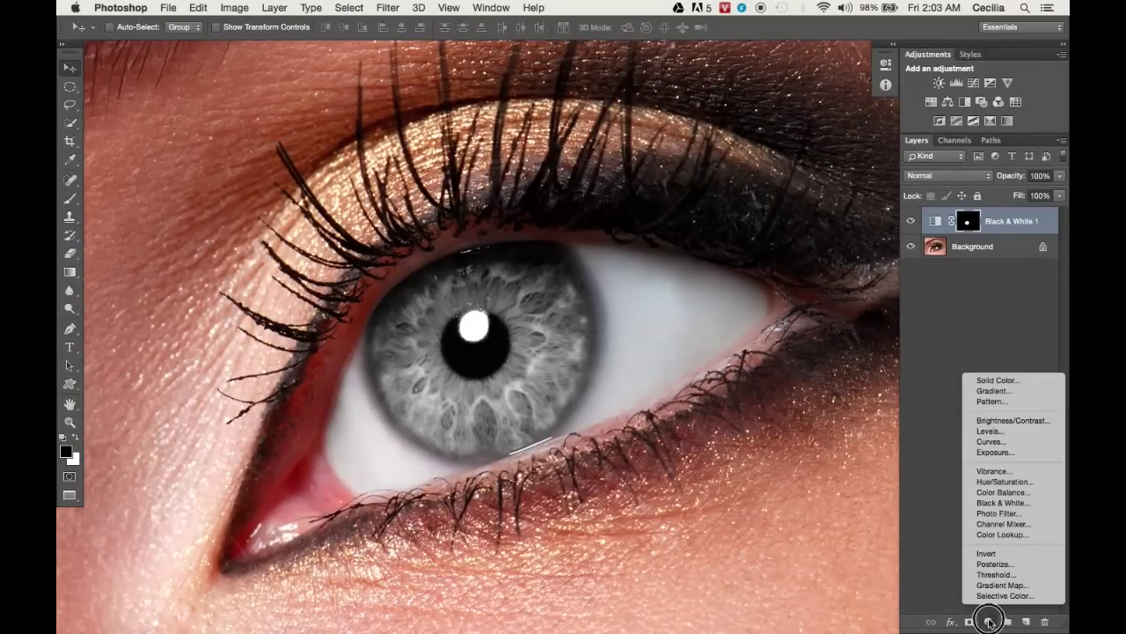
click(1007, 384)
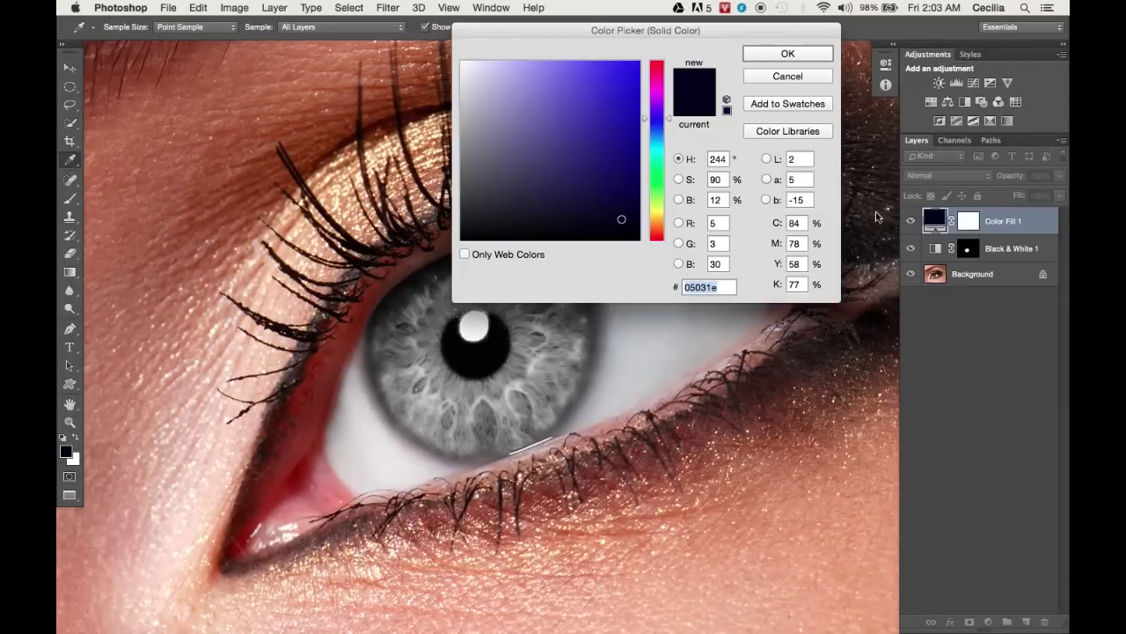
drag(603, 161, 593, 156)
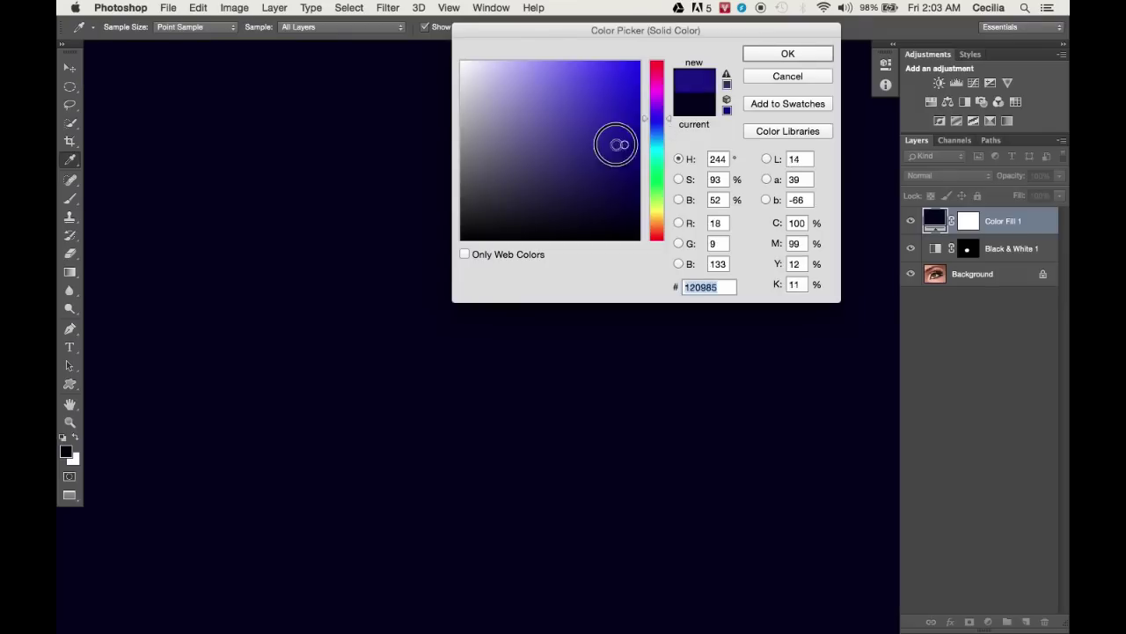
key(Return)
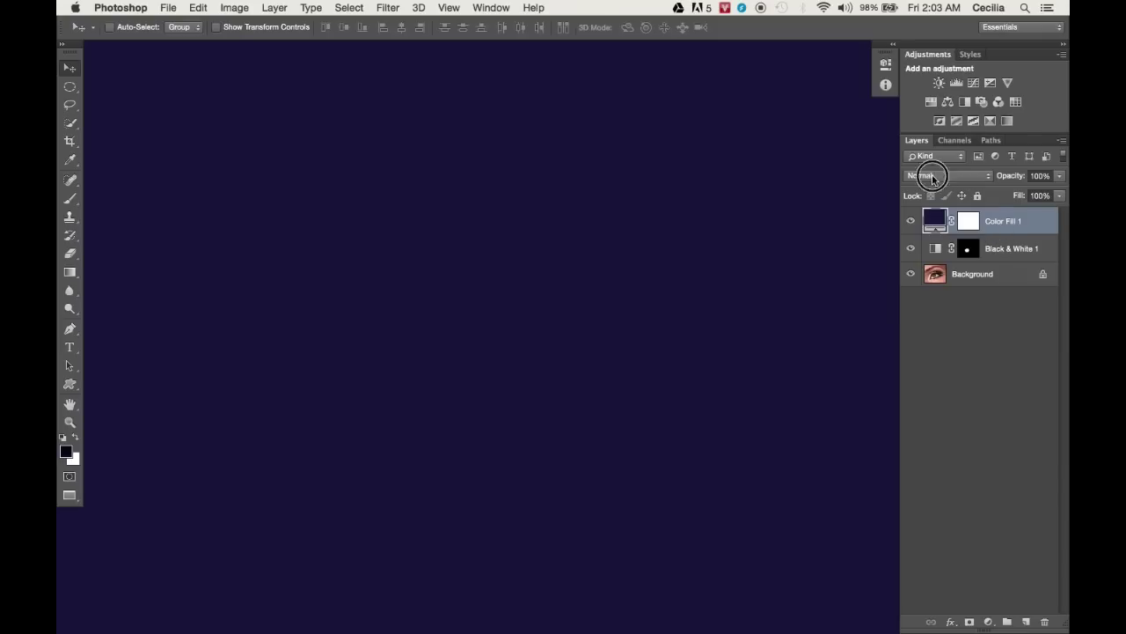
Set Color Fill 1 to Color blend mode and clip it to the Black & White layer.
click(933, 177)
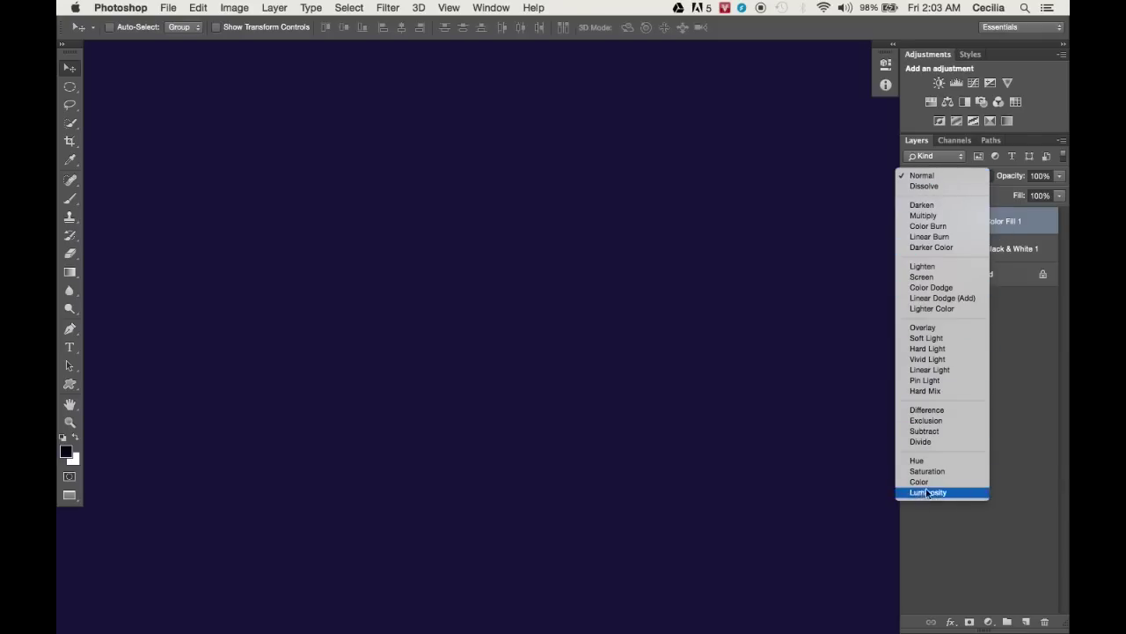
click(926, 453)
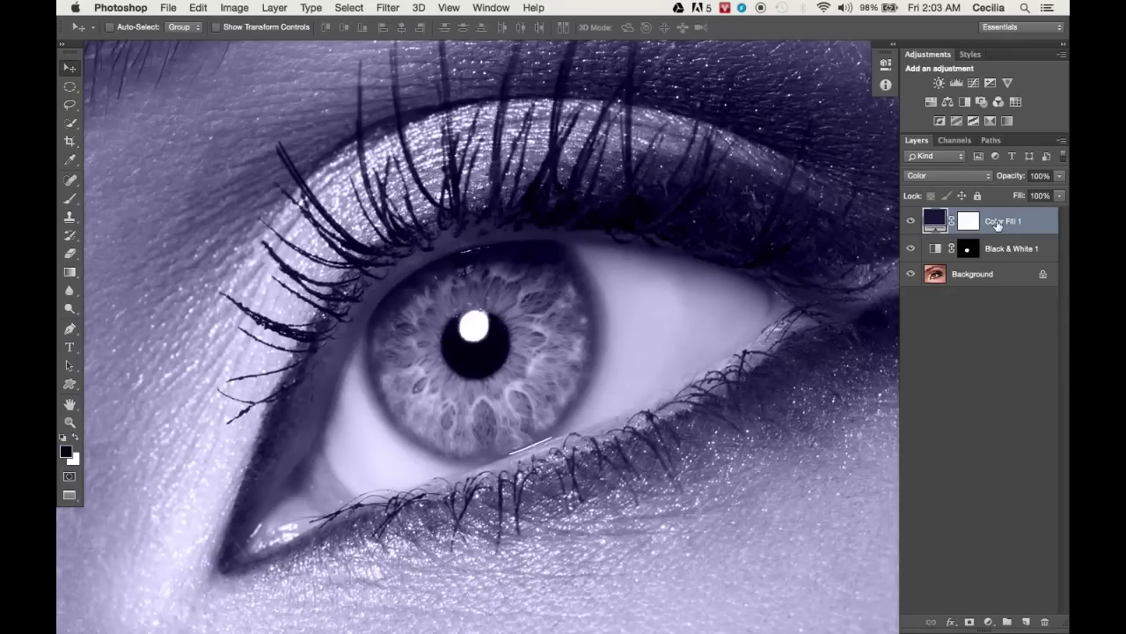
right_click(1001, 224)
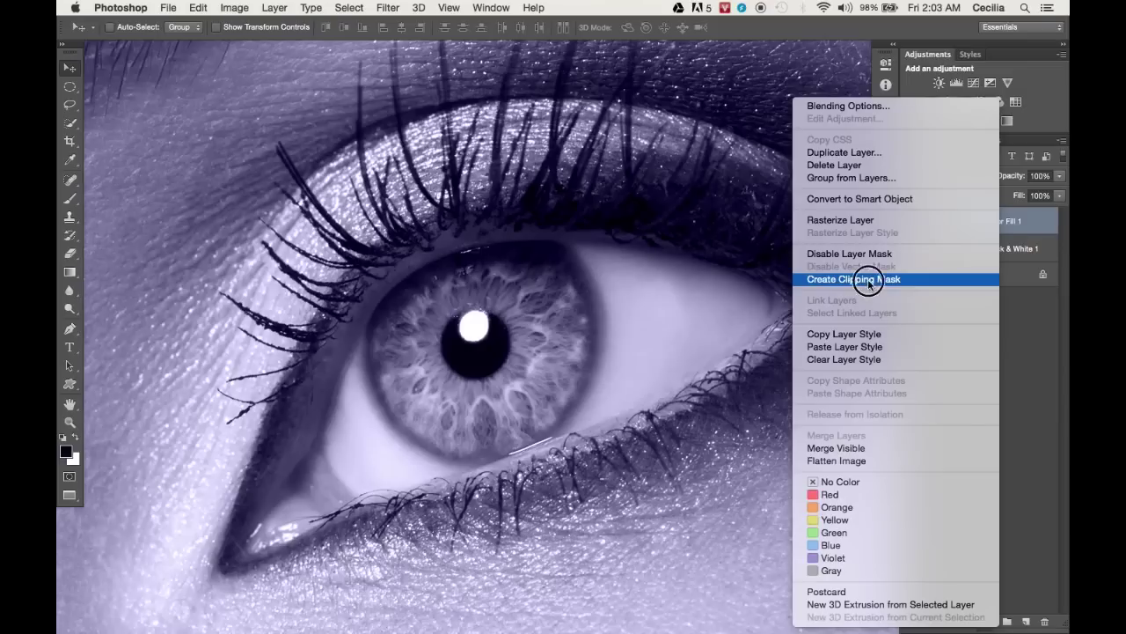
click(871, 280)
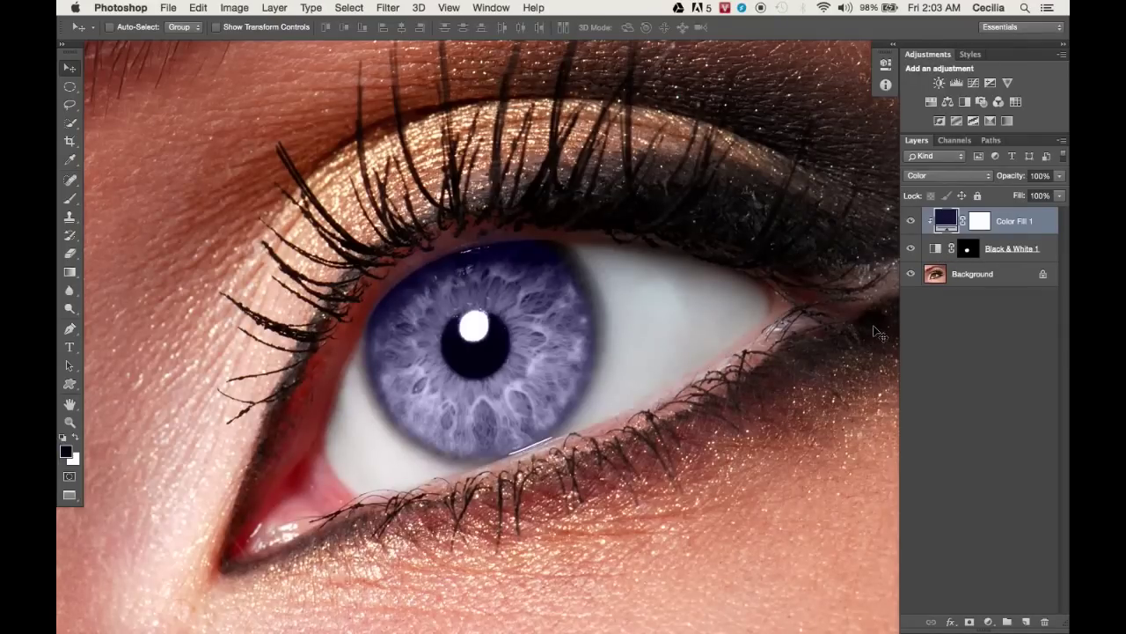
Change Color Fill 1 to the darker purple #191078.
key(super+minus)
key(super+minus)
key(super+plus)
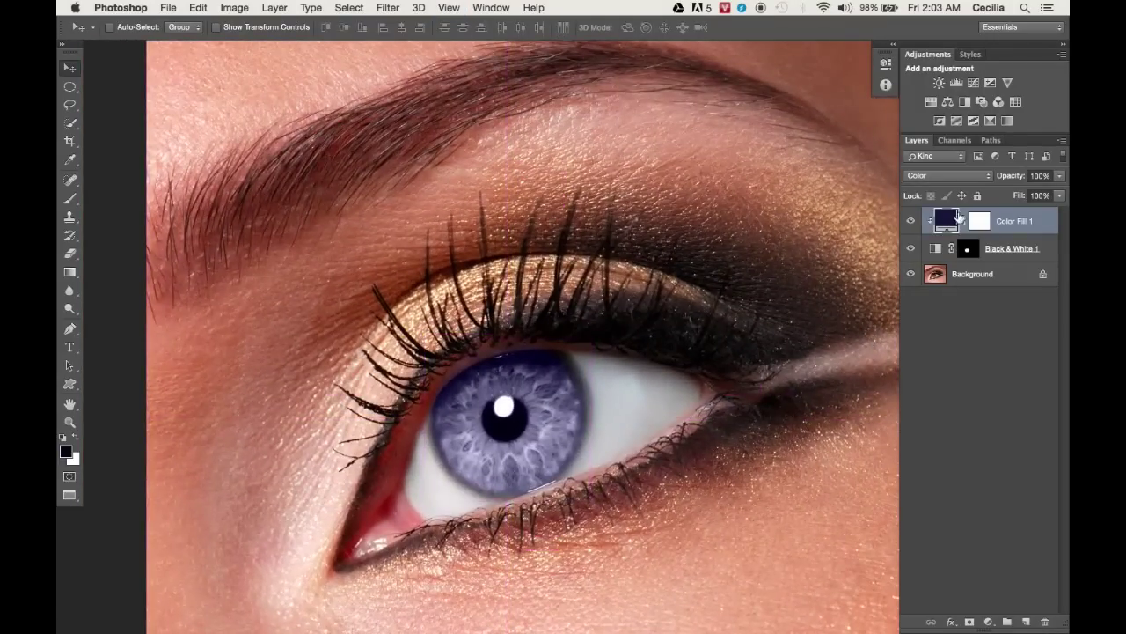
double_click(948, 222)
click(599, 145)
mouse_move(599, 145)
mouse_down()
mouse_move(585, 188)
mouse_move(616, 157)
mouse_move(600, 181)
mouse_up()
click(788, 54)
Hide and re-show both iris layers to compare with the original brown eye.
drag(910, 221, 910, 248)
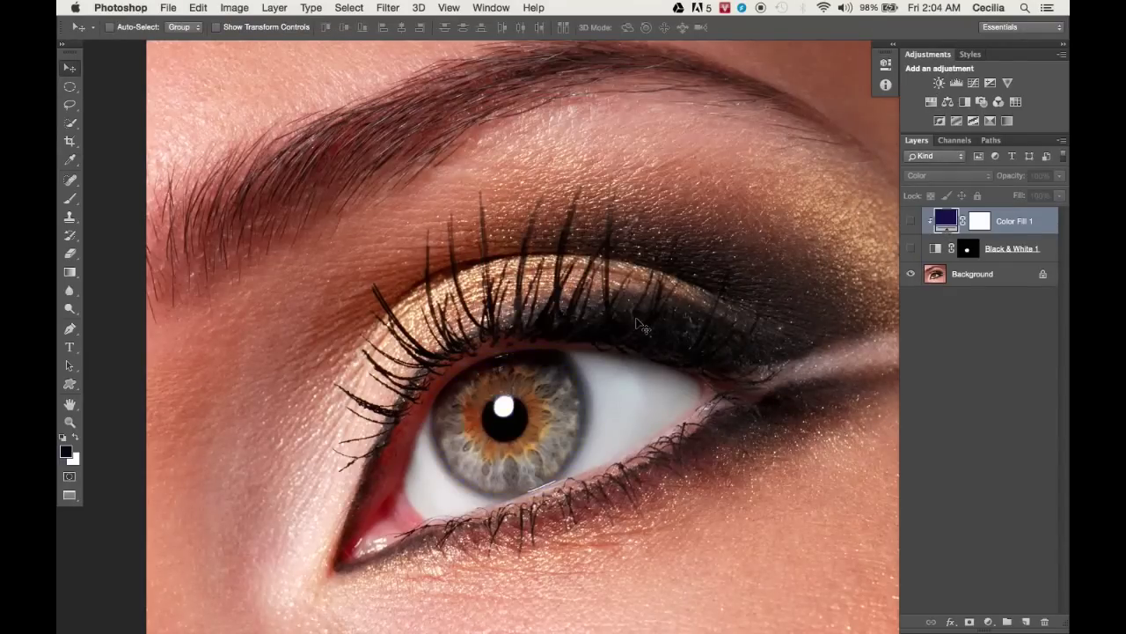
key(super+plus)
scroll(593, 352, down, 5)
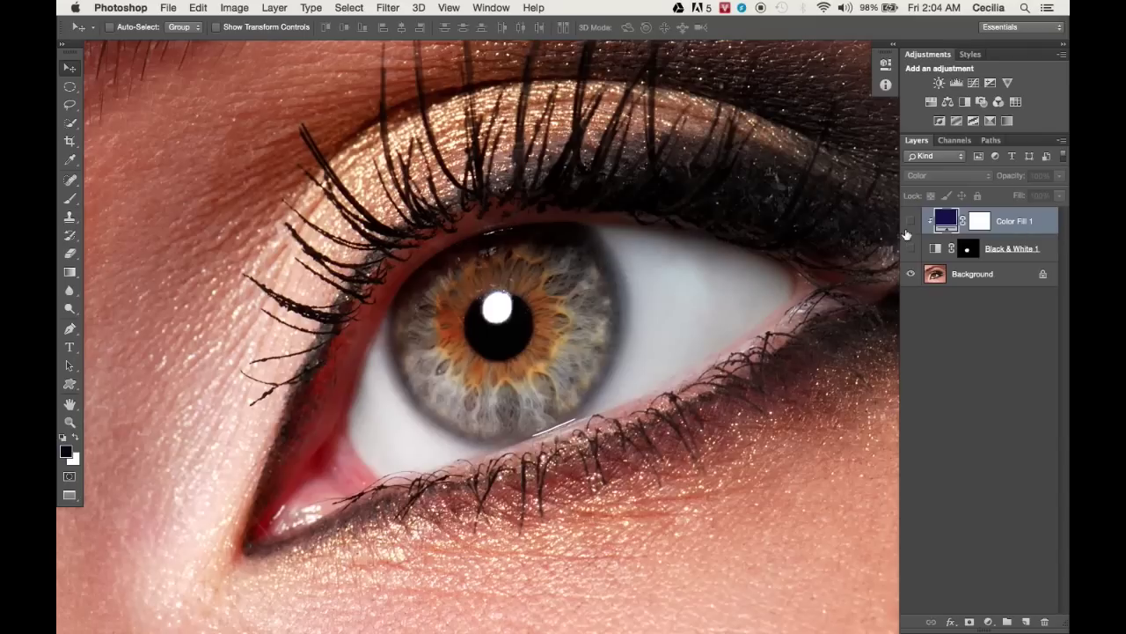
drag(911, 221, 912, 248)
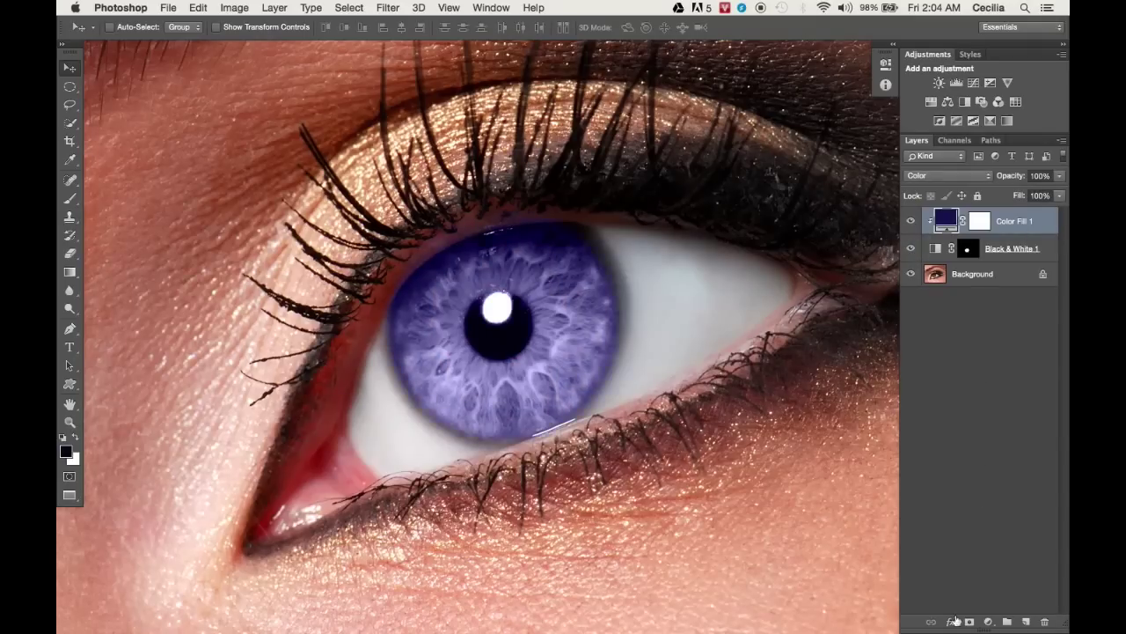
Add Color Fill 2, a deep blue (1d1585) solid colour fill on top.
click(989, 621)
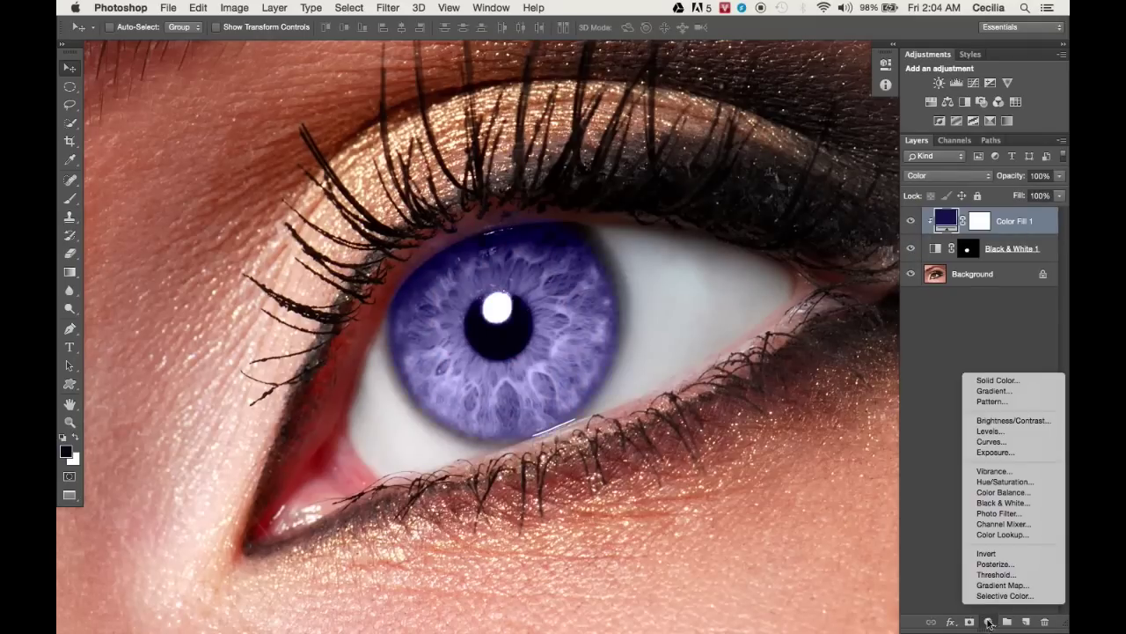
click(997, 380)
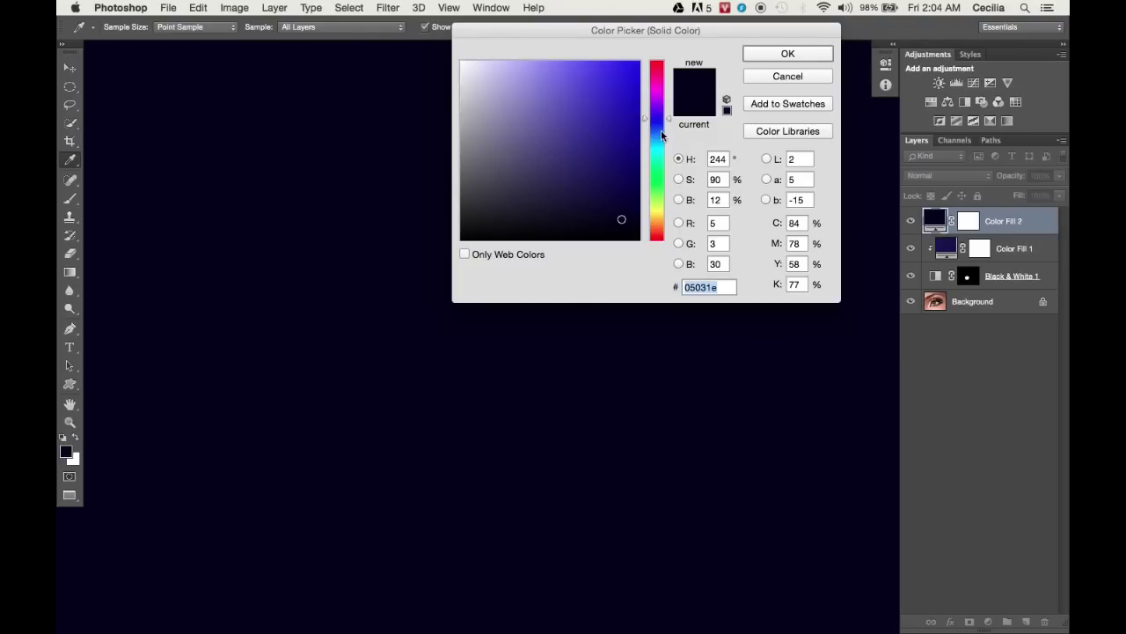
click(612, 148)
click(816, 58)
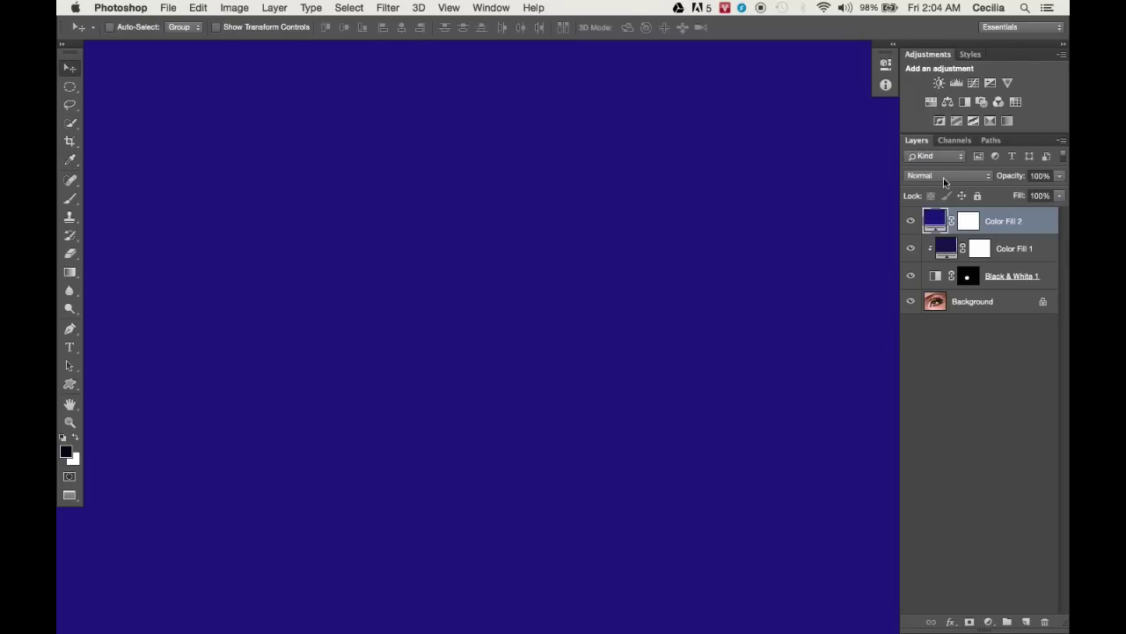
Clip Color Fill 2 to Color Fill 1 and set its blend mode to Color.
right_click(1012, 224)
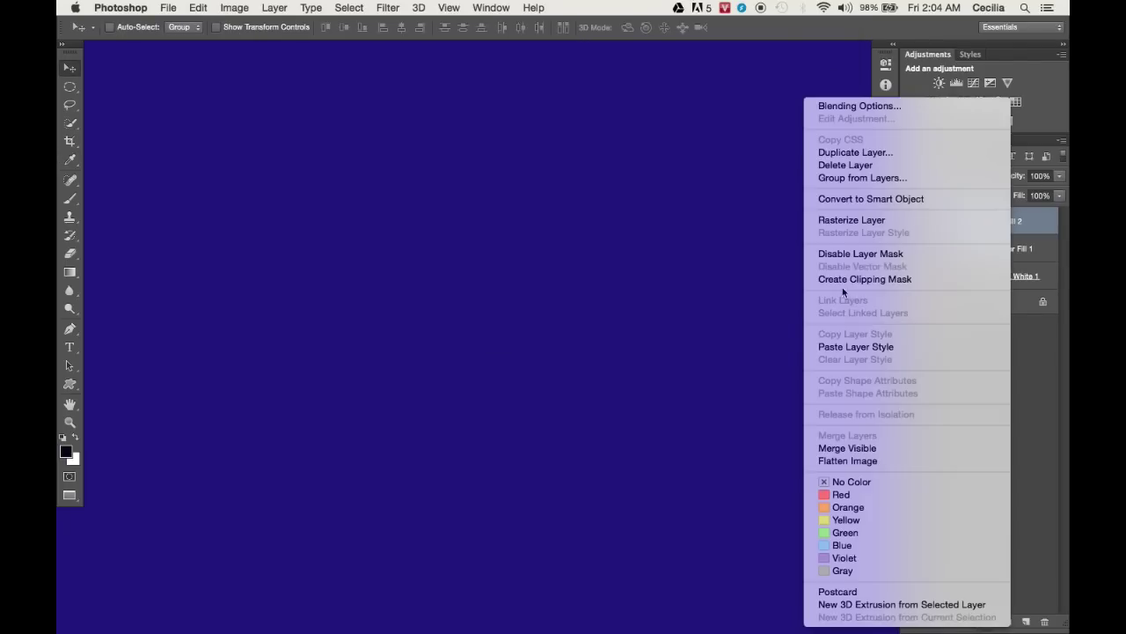
click(885, 283)
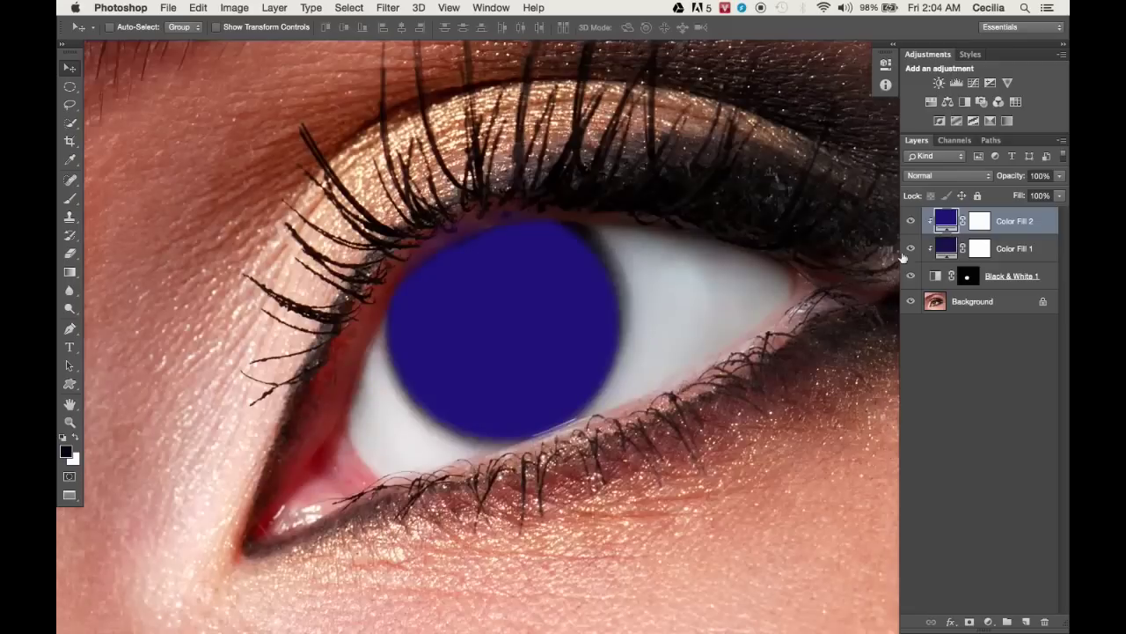
click(919, 180)
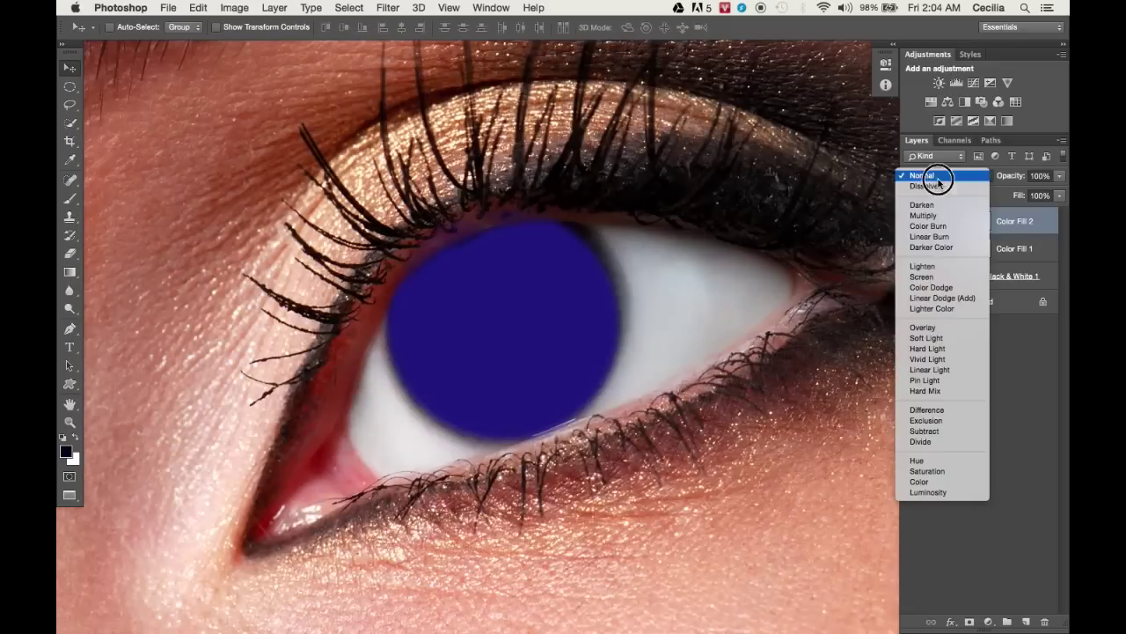
click(935, 482)
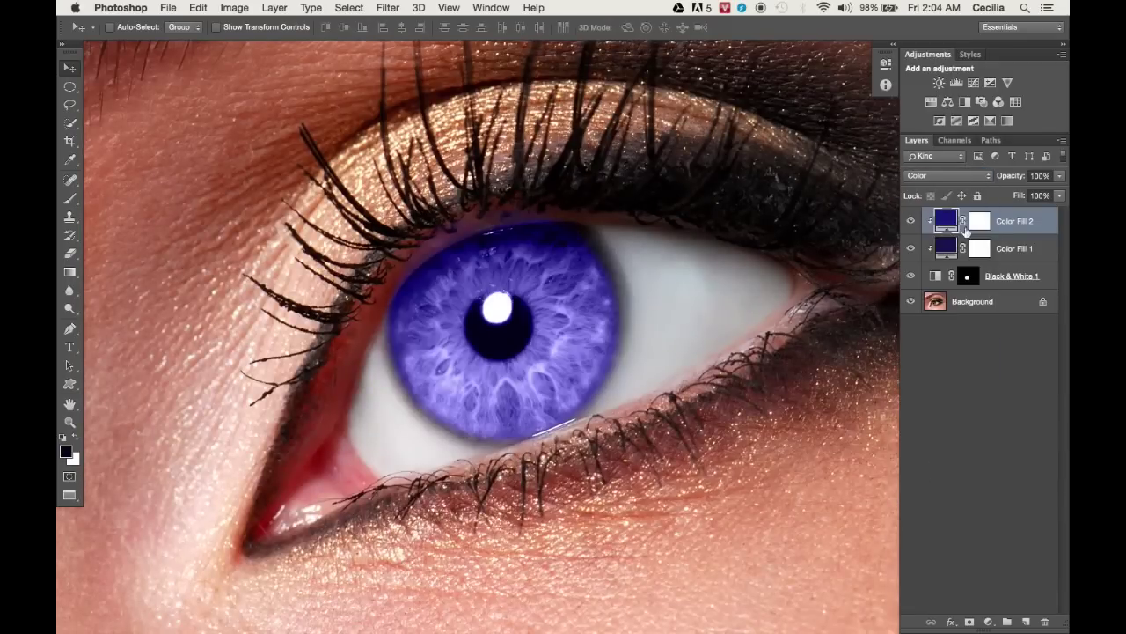
Change Color Fill 2's colour to teal #37cdb3.
double_click(946, 221)
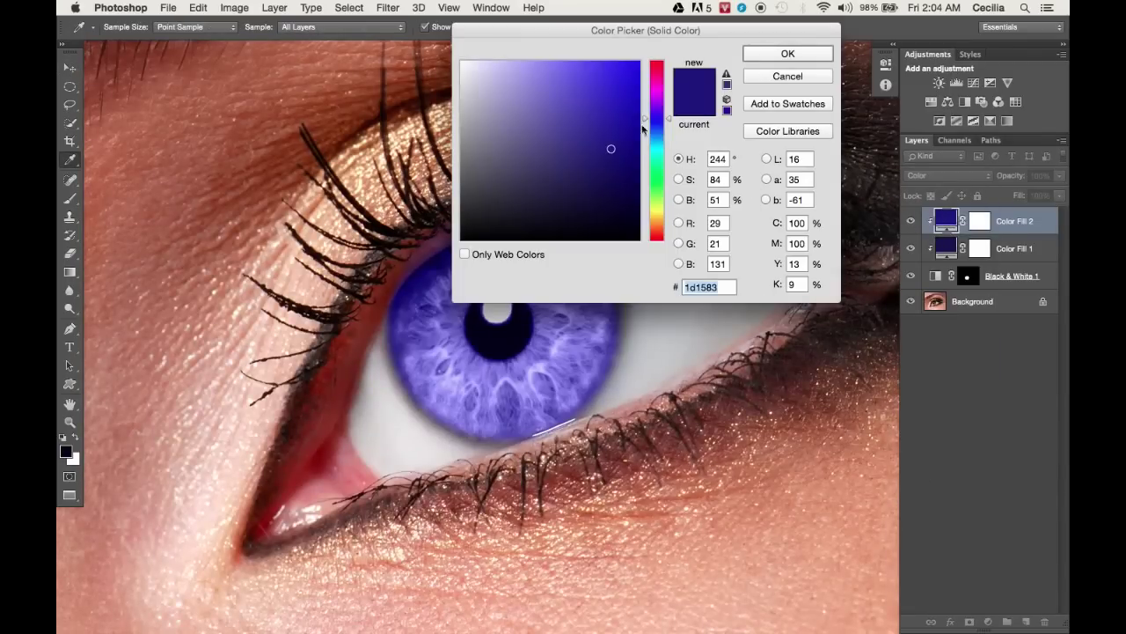
click(590, 96)
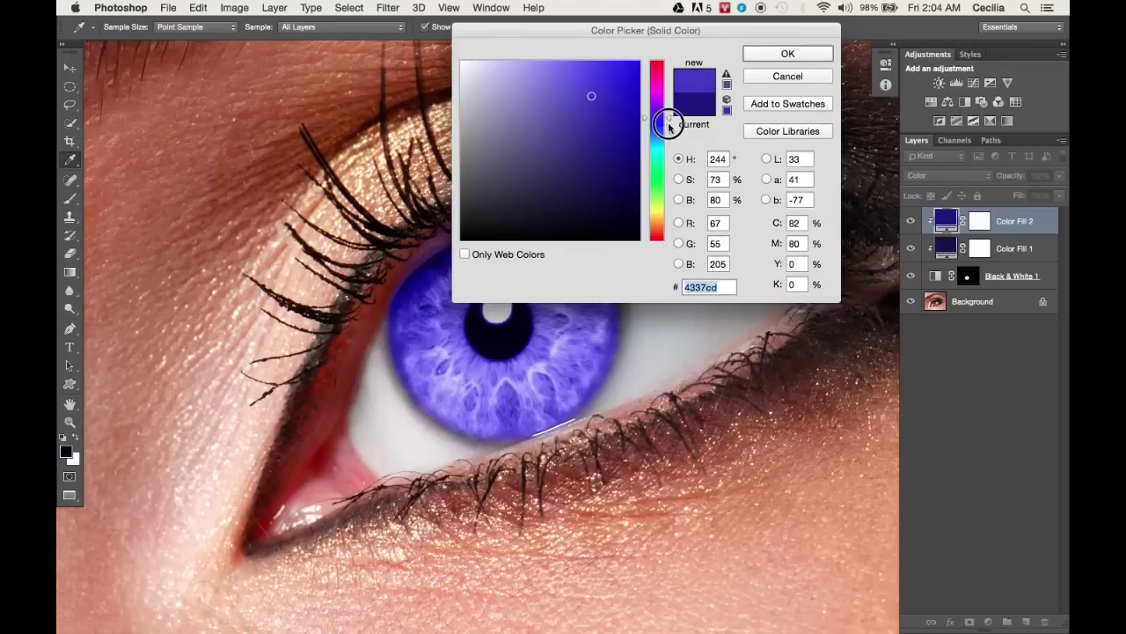
drag(669, 121, 669, 158)
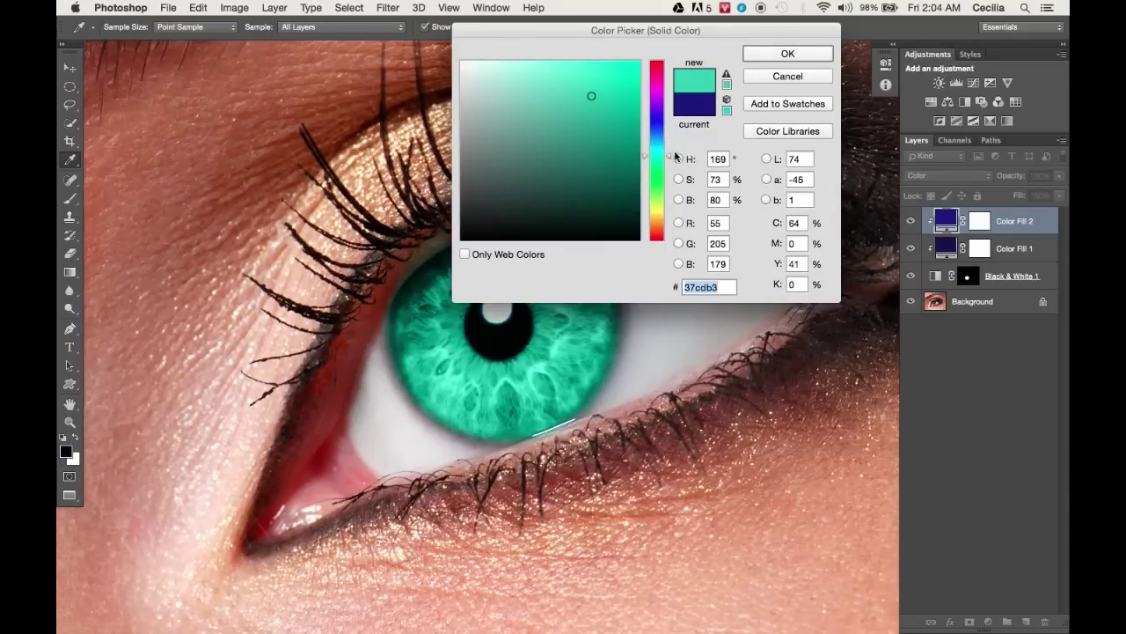
click(799, 54)
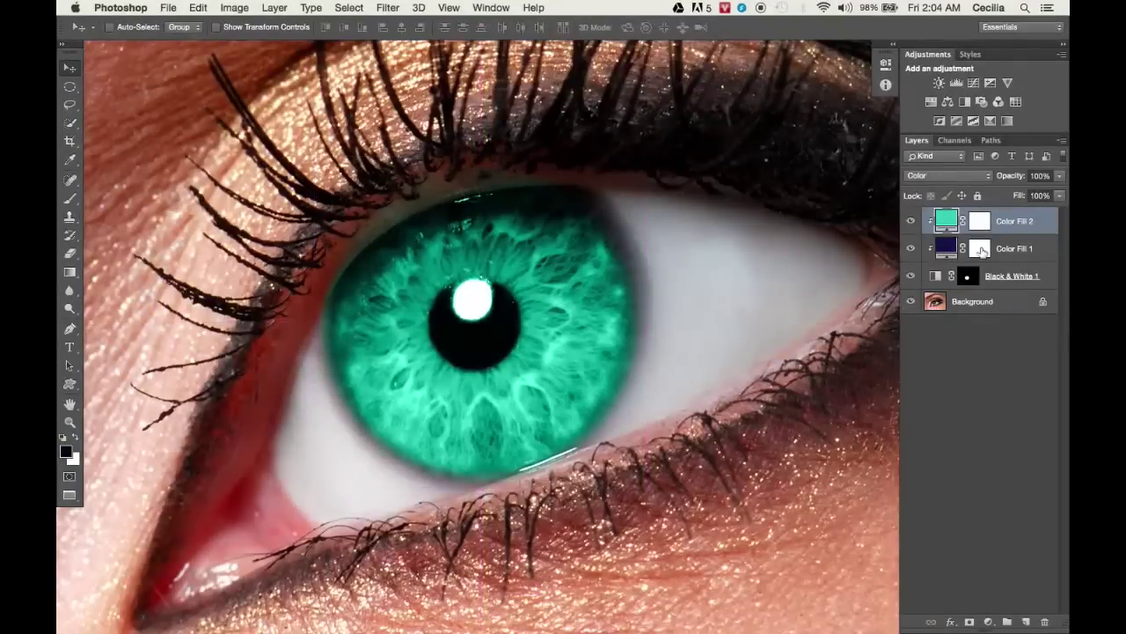
click(969, 276)
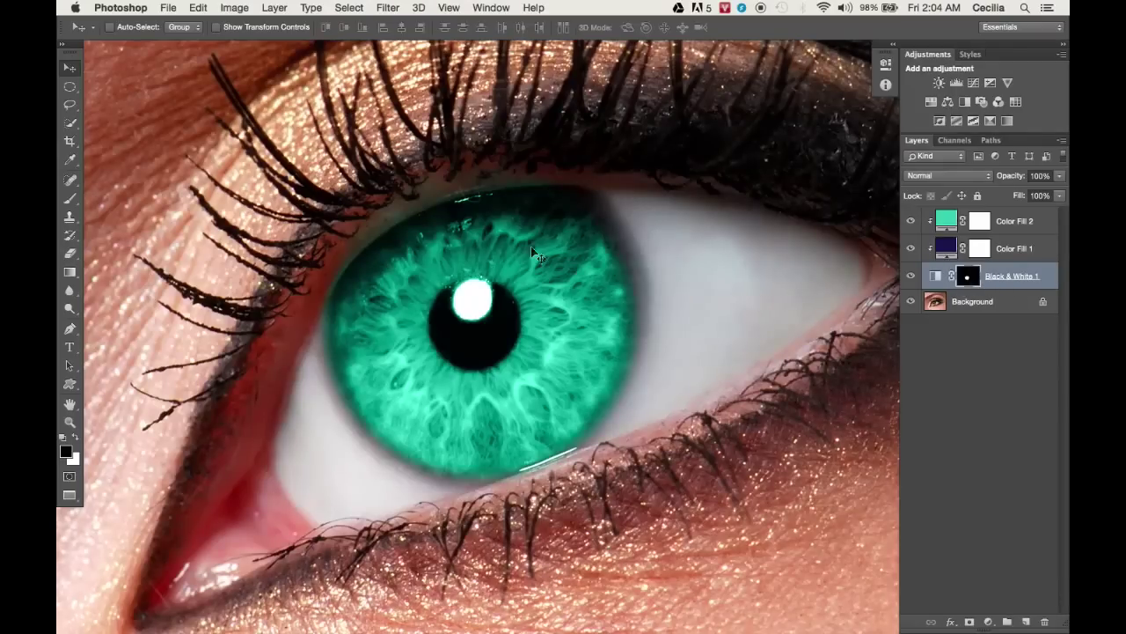
Paint Color Fill 2's mask around the pupil with a smaller brush, revealing a violet inner ring.
key(b)
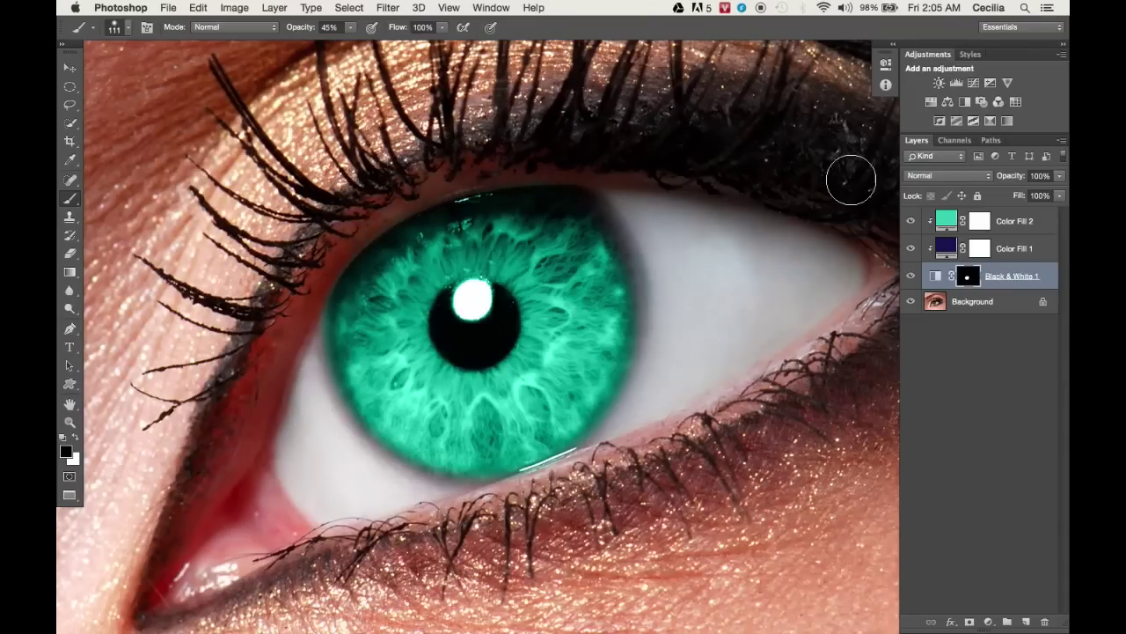
key(v)
click(992, 226)
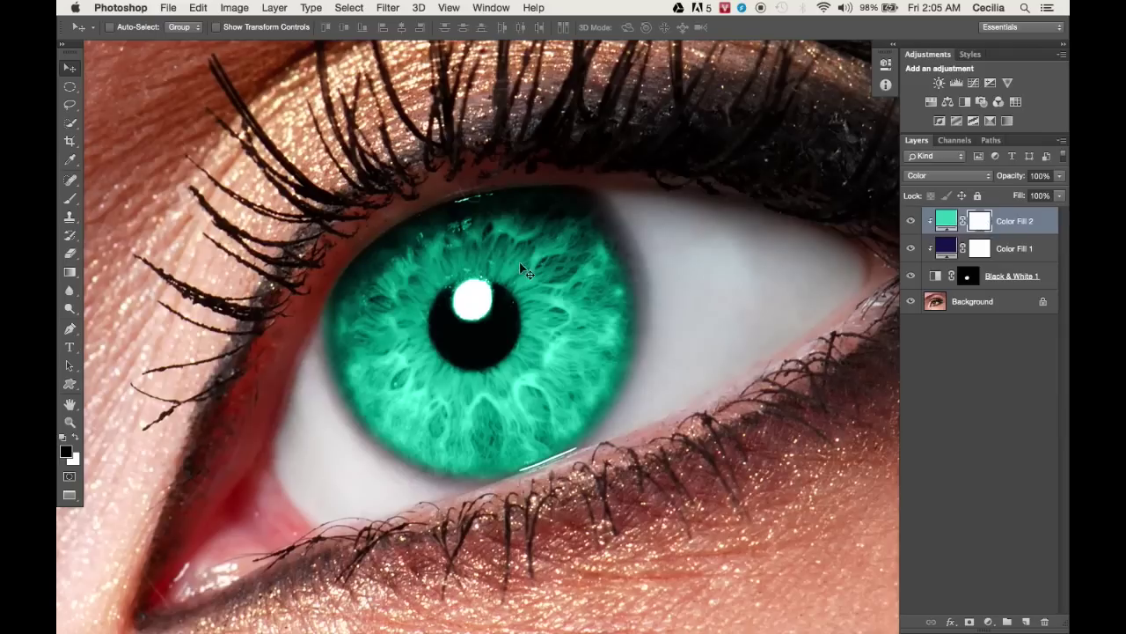
key(b)
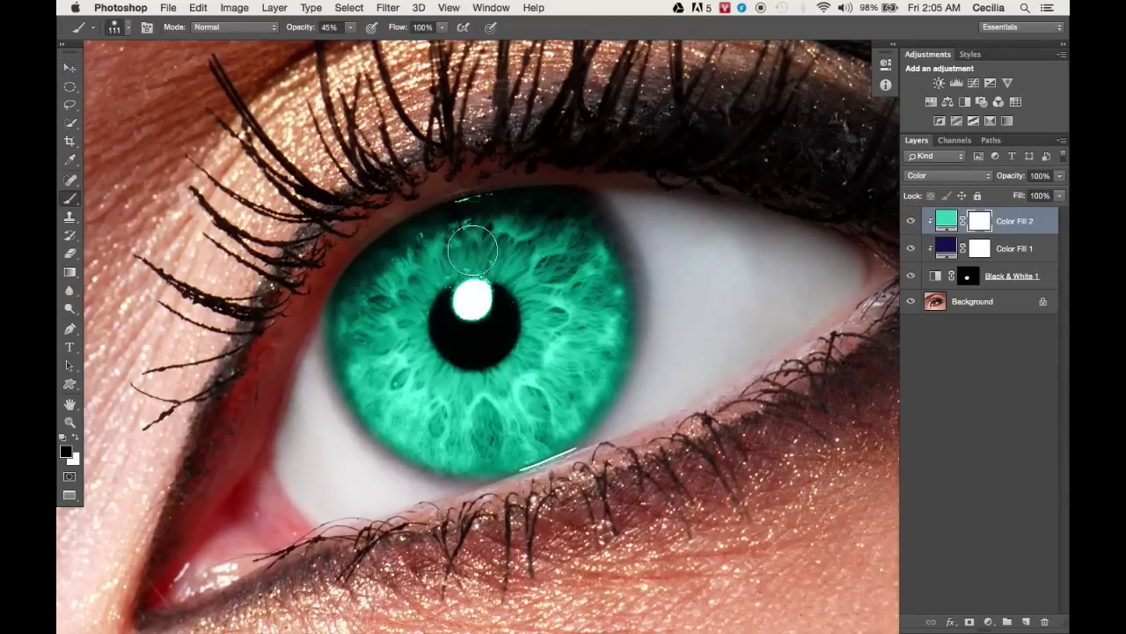
mouse_move(484, 251)
mouse_down()
mouse_move(533, 320)
mouse_move(530, 351)
mouse_move(496, 382)
mouse_move(449, 379)
mouse_move(423, 360)
mouse_up()
key(bracketleft)
key(bracketleft)
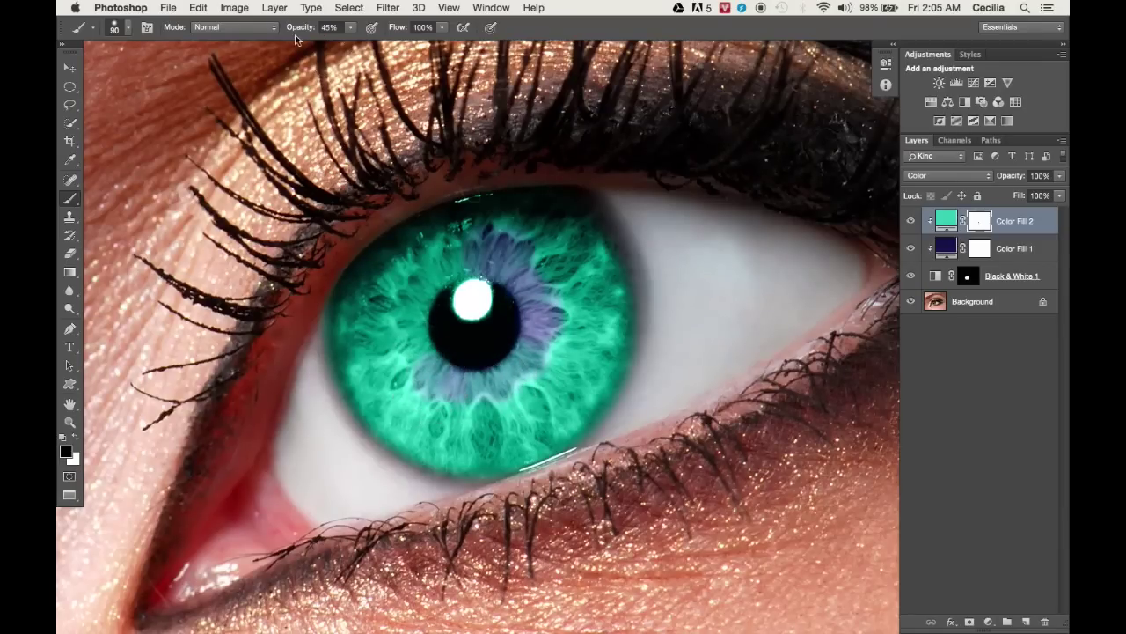
mouse_move(445, 264)
mouse_down()
mouse_move(417, 353)
mouse_move(479, 385)
mouse_move(449, 257)
mouse_up()
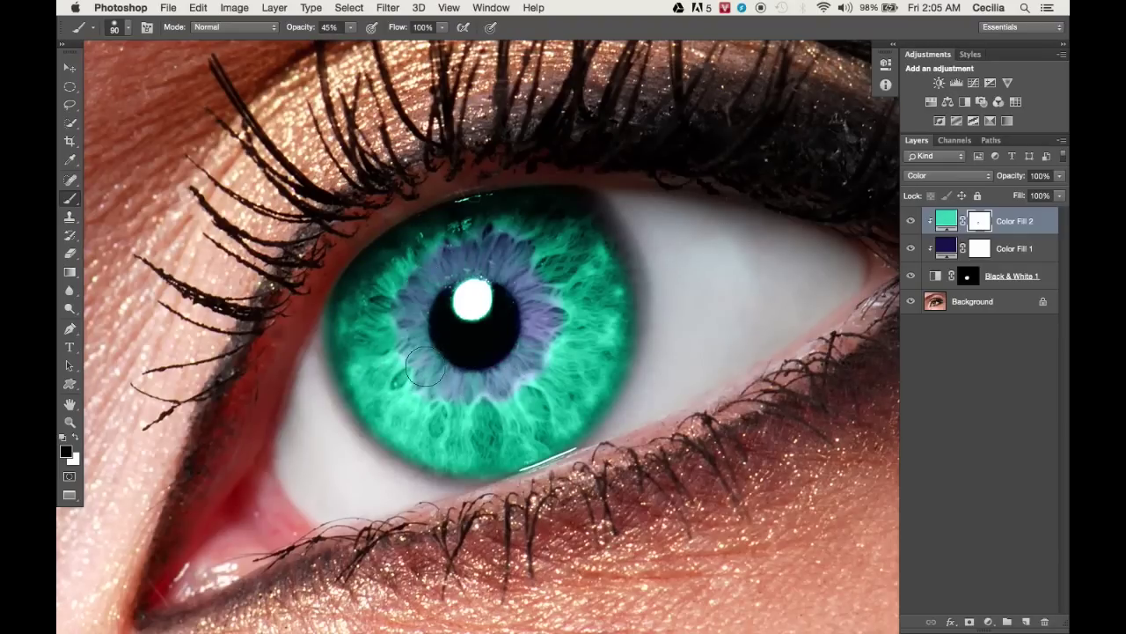
Shift Color Fill 2's hue to 191, the cyan #37b3cd.
key(ctrl+minus)
key(ctrl+minus)
key(ctrl+plus)
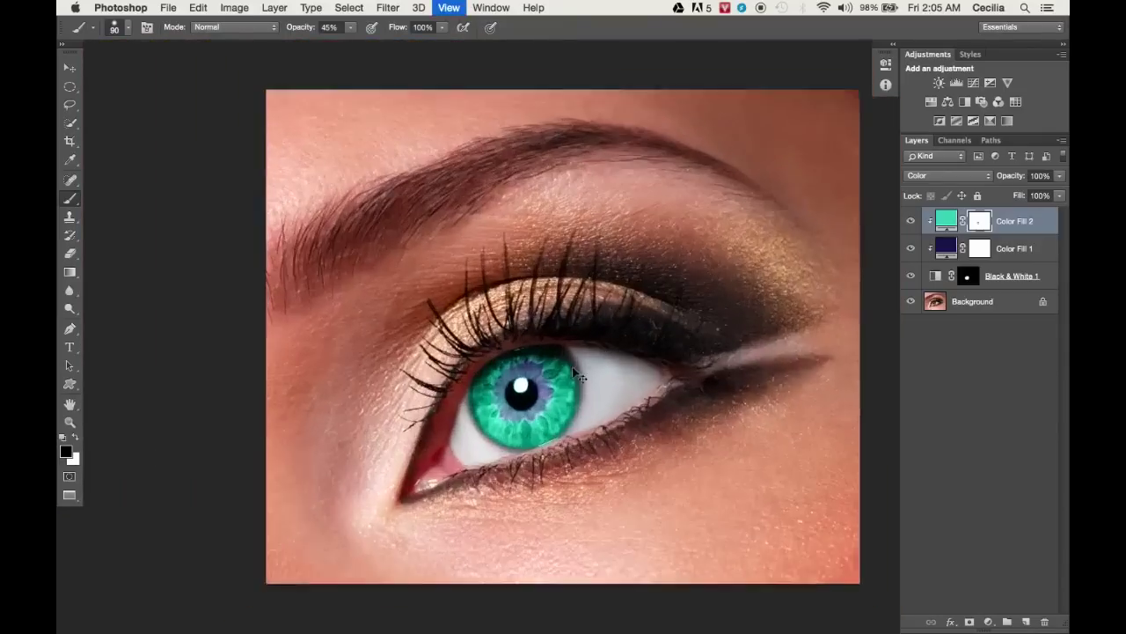
key(ctrl+plus)
key(ctrl+plus)
drag(643, 291, 602, 202)
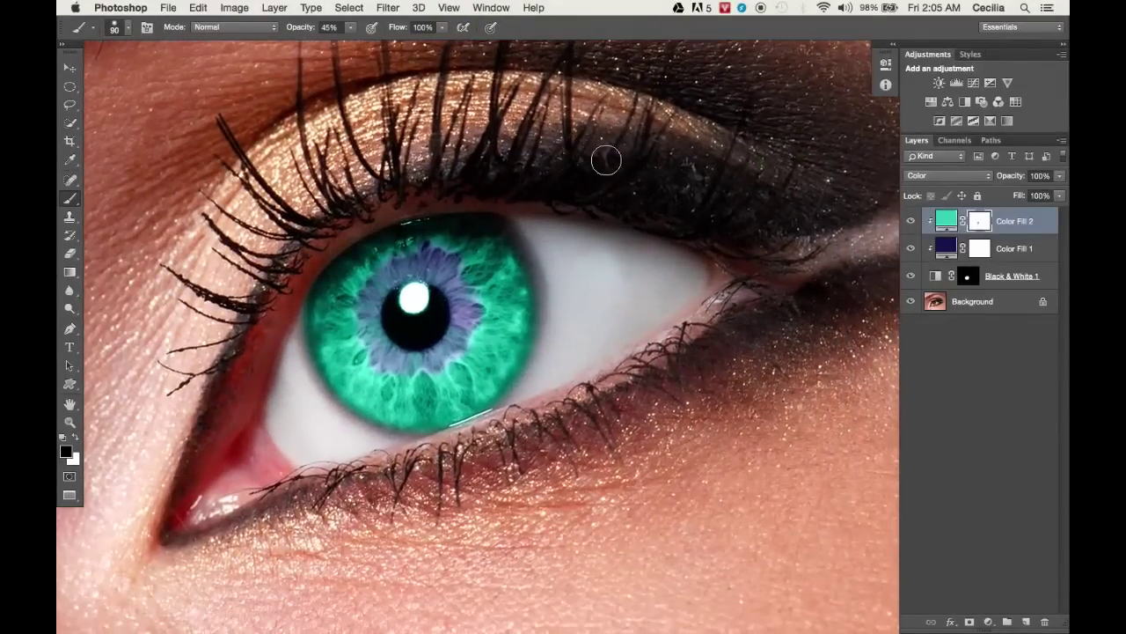
key(ctrl+minus)
double_click(946, 220)
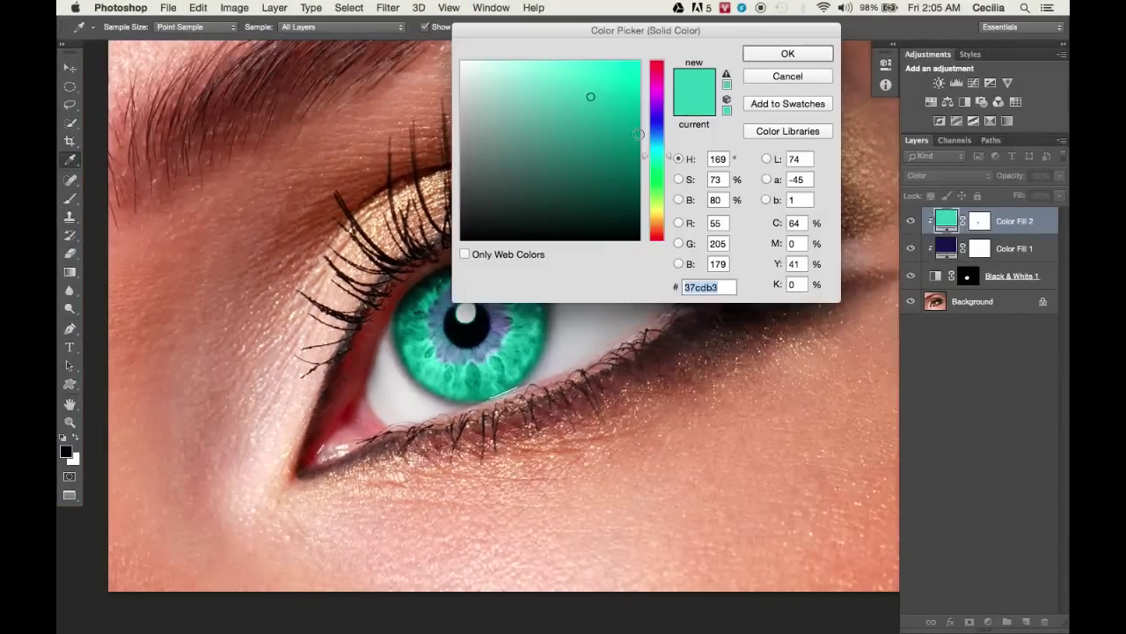
drag(665, 157, 672, 148)
drag(643, 30, 750, 36)
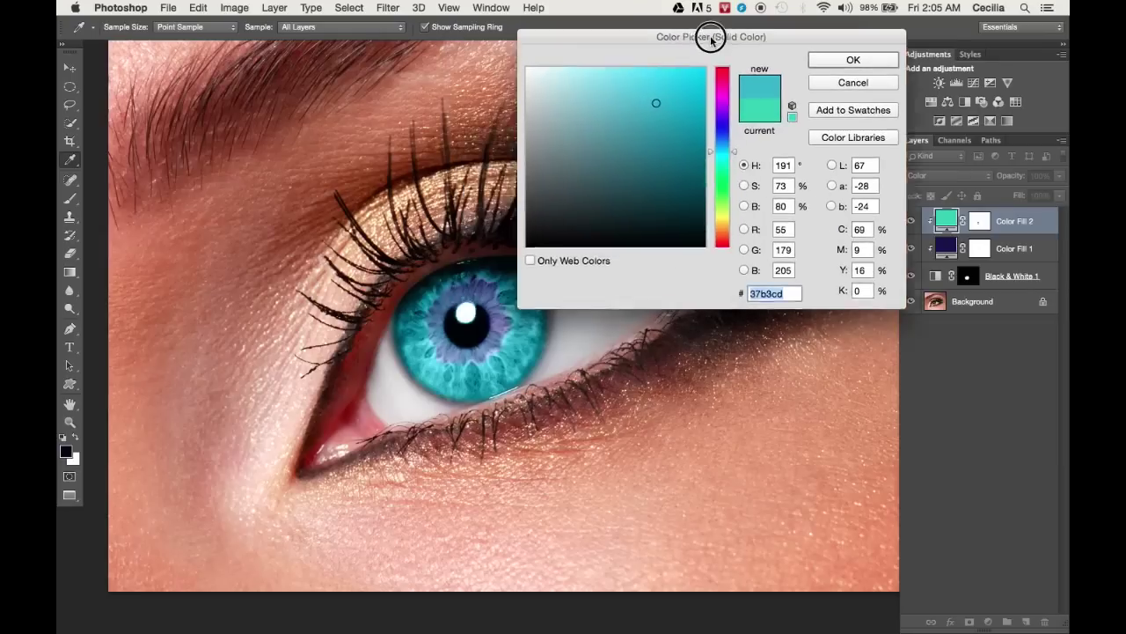
click(892, 62)
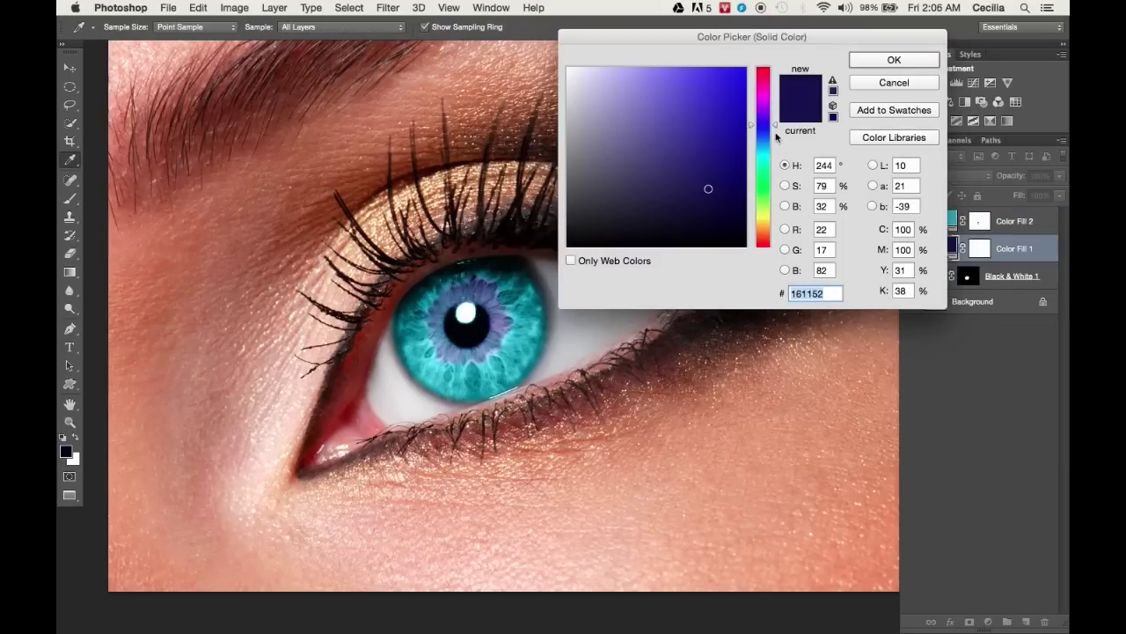
Change Color Fill 1 to a deeper, greyer navy.
drag(731, 123, 729, 180)
mouse_move(775, 128)
mouse_down()
mouse_move(775, 138)
mouse_move(776, 128)
mouse_up()
click(682, 187)
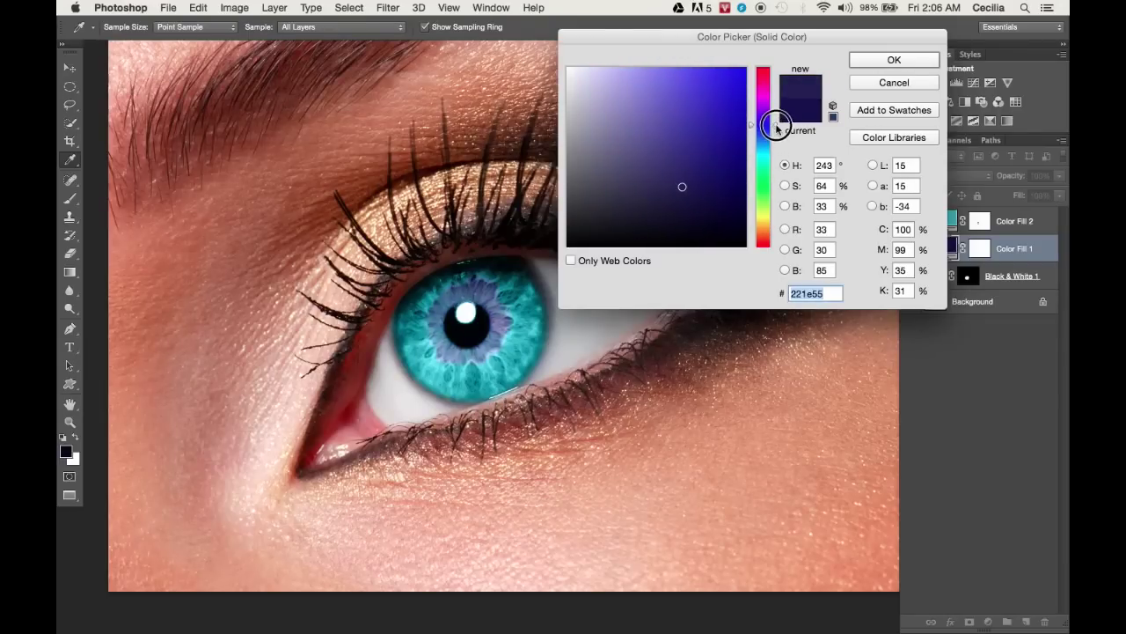
click(661, 185)
click(705, 186)
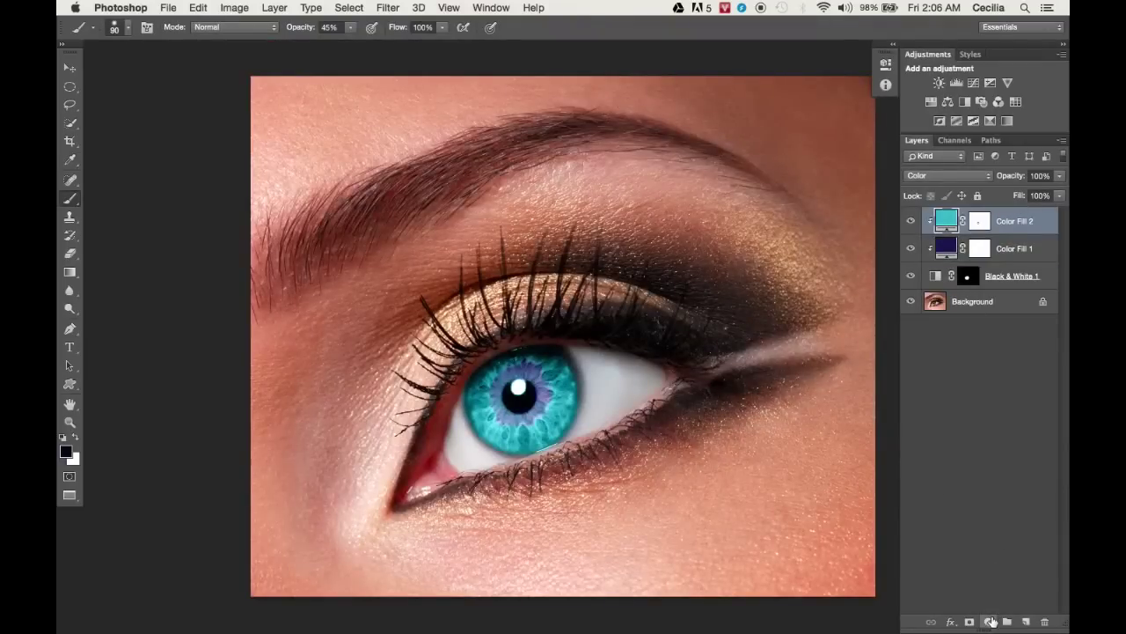
Add a Curves S-curve with lowered shadows and raised highlights, clipped to the iris fills.
click(991, 621)
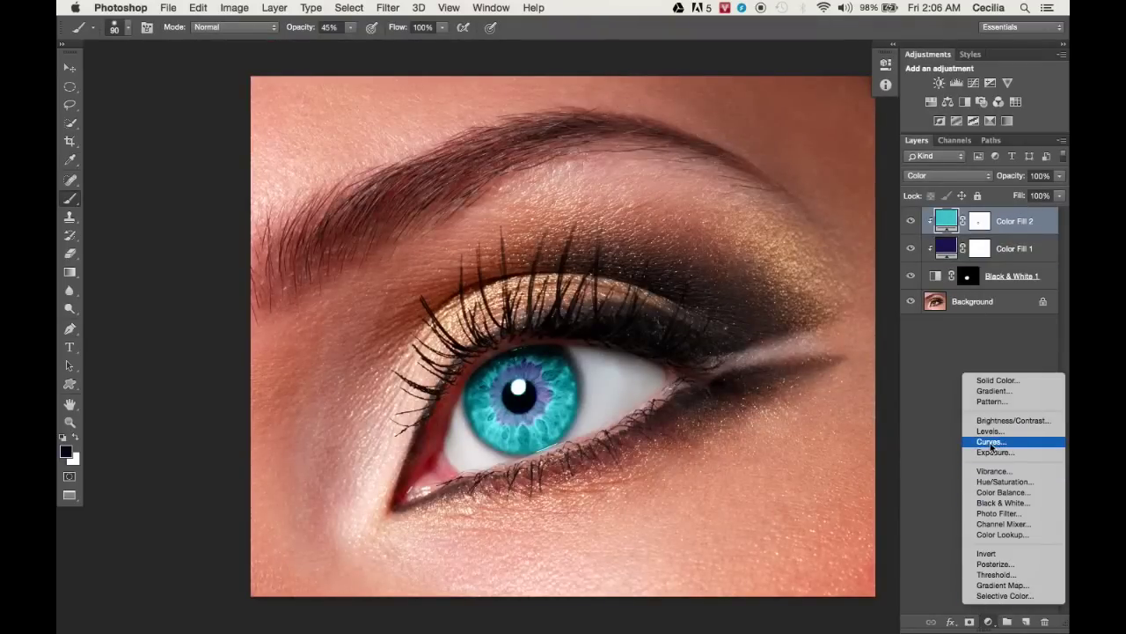
click(991, 442)
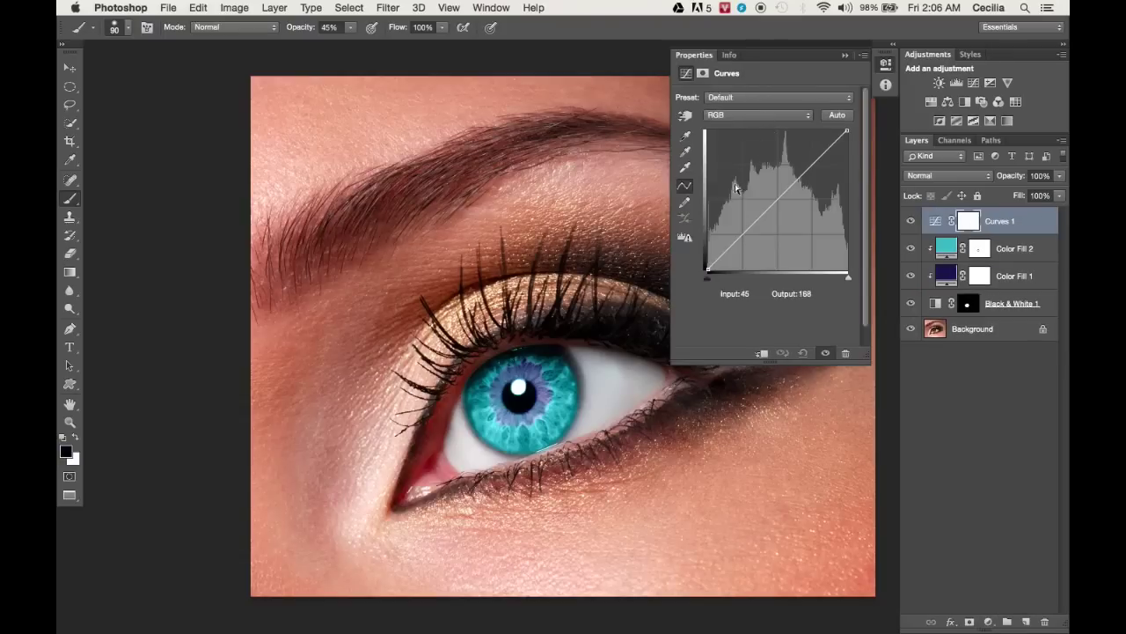
drag(742, 236, 745, 243)
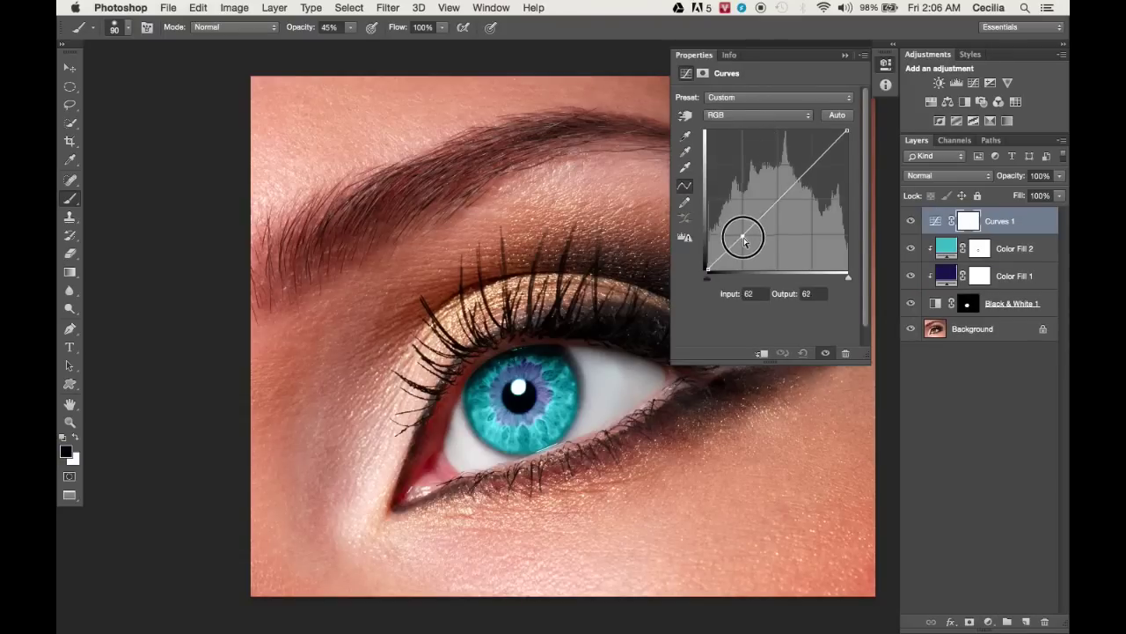
click(803, 176)
drag(802, 176, 802, 169)
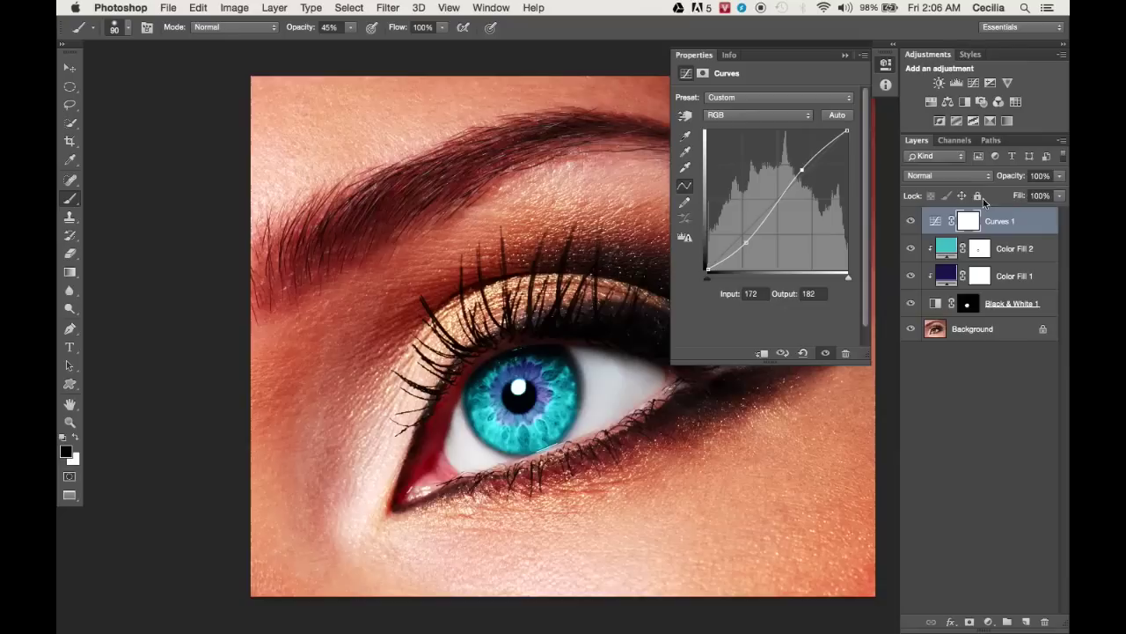
right_click(1034, 222)
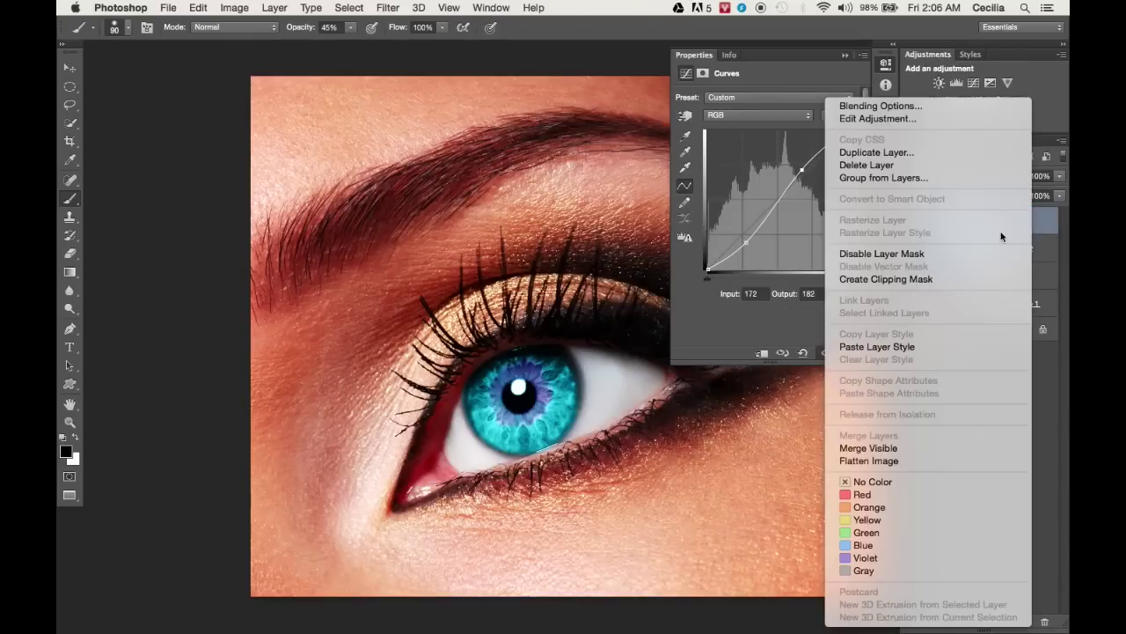
click(885, 279)
Group the four iris layers into Group 1 with Cmd+G.
click(845, 54)
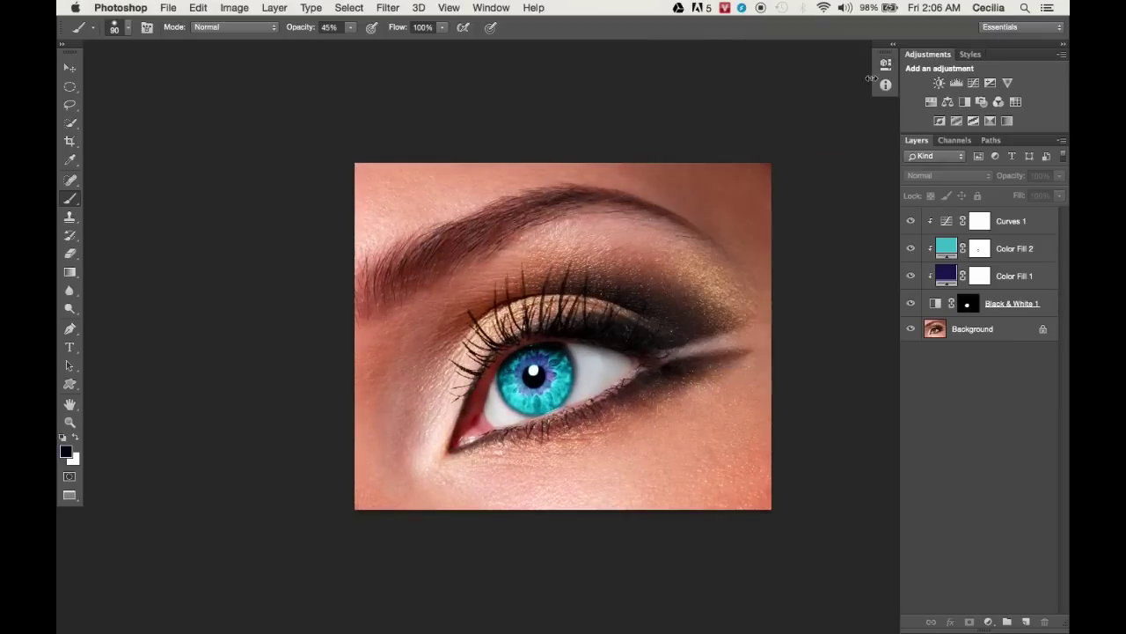
key(super+plus)
shift+click(1021, 221)
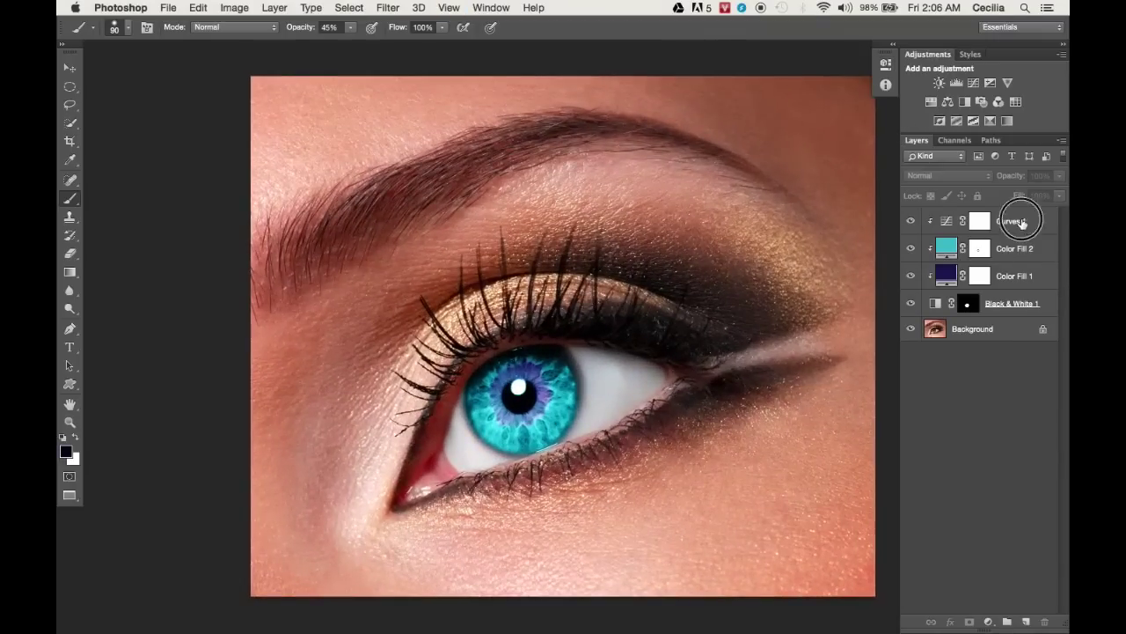
key(super+g)
Toggle Group 1's visibility to compare the recoloured iris with the original.
click(911, 217)
click(911, 218)
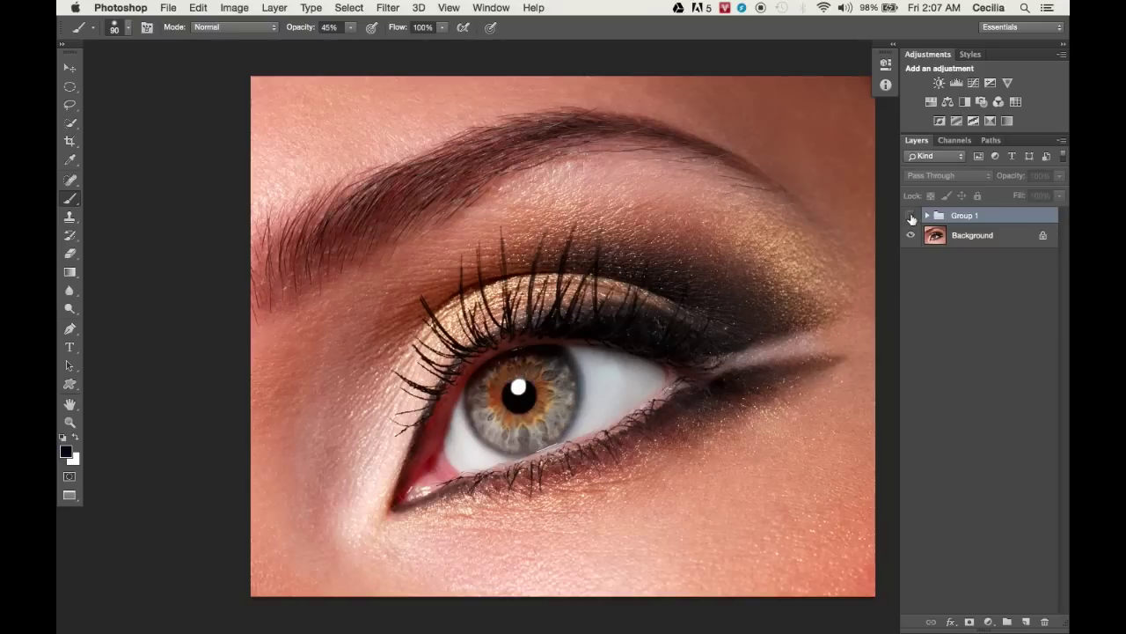
click(911, 217)
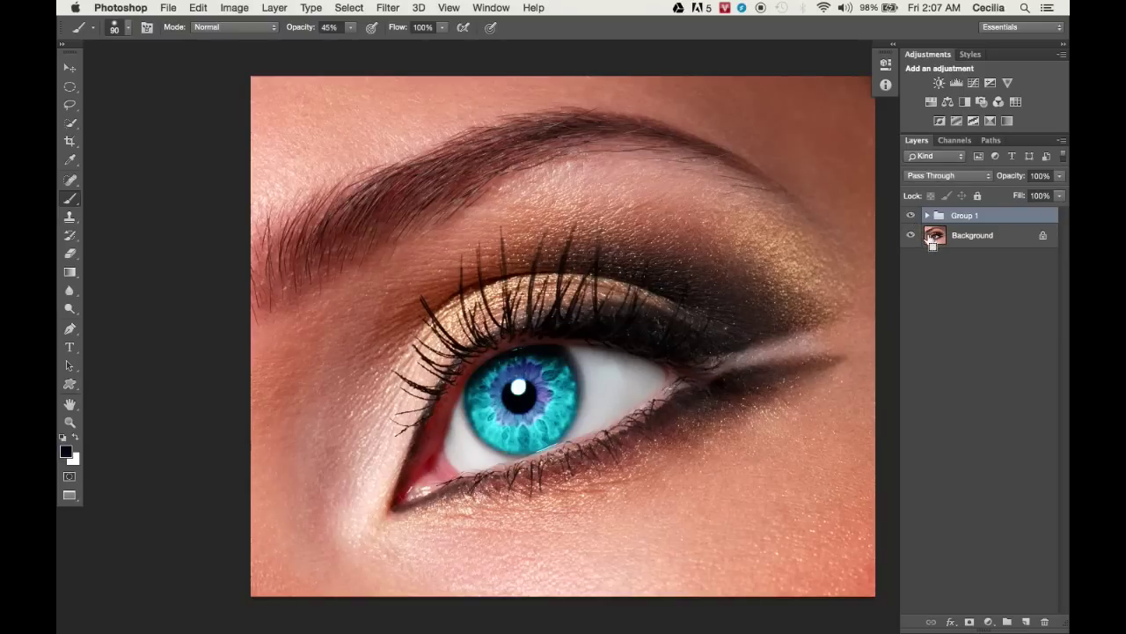
key(super+plus)
key(super+0)
click(911, 216)
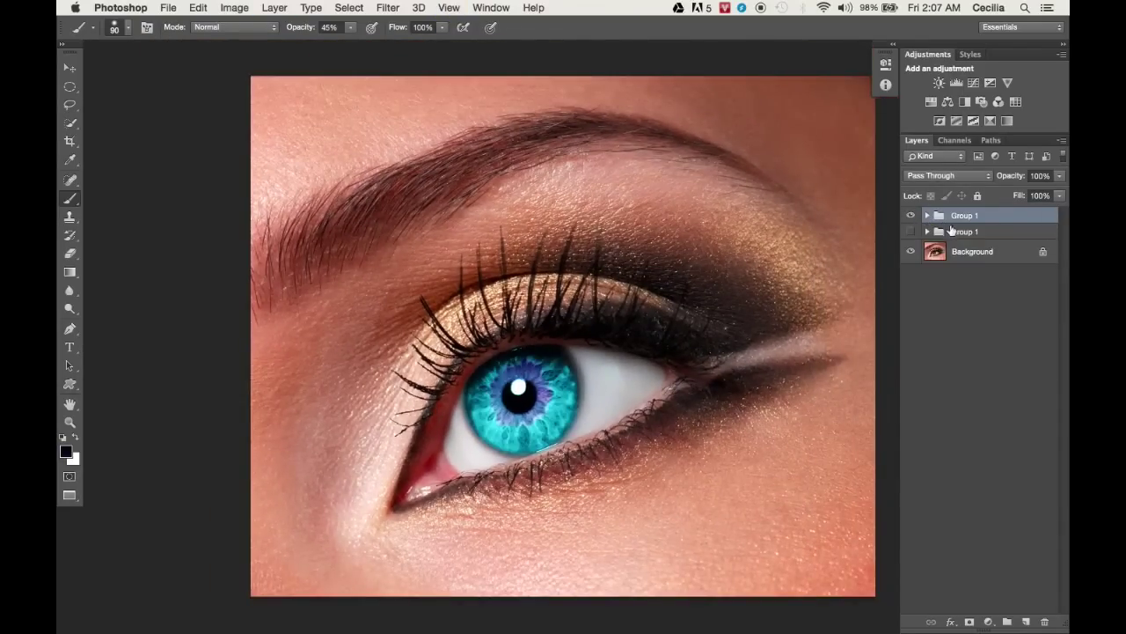
Recolour the top group's Color Fill 1 and Color Fill 2 to dark greens such as #415e19.
double_click(959, 293)
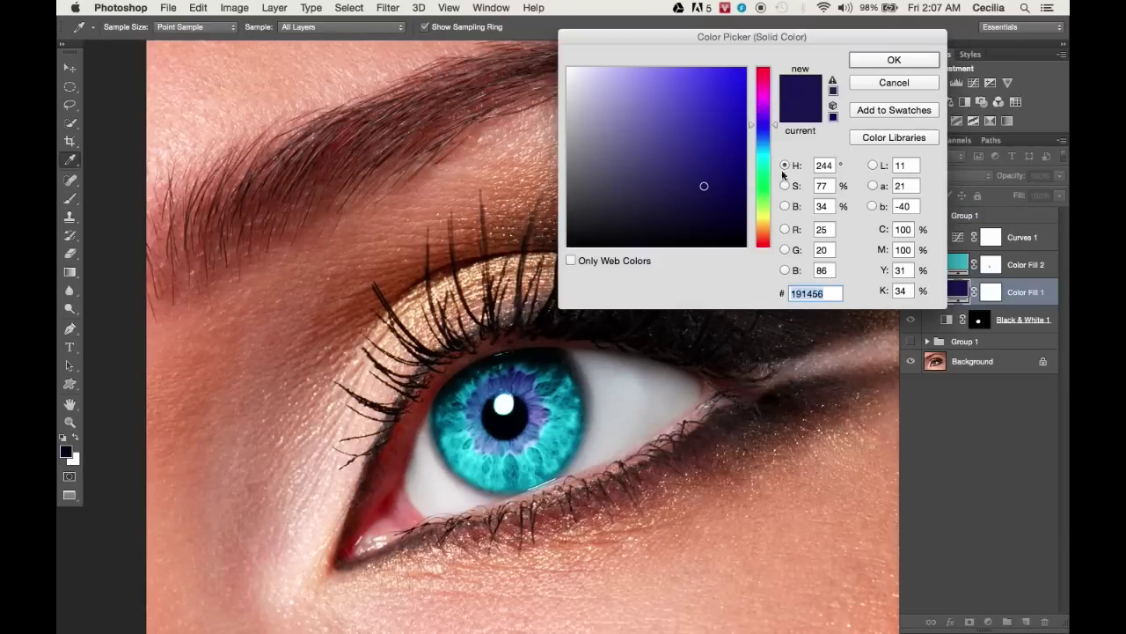
click(763, 185)
drag(763, 185, 763, 205)
click(698, 179)
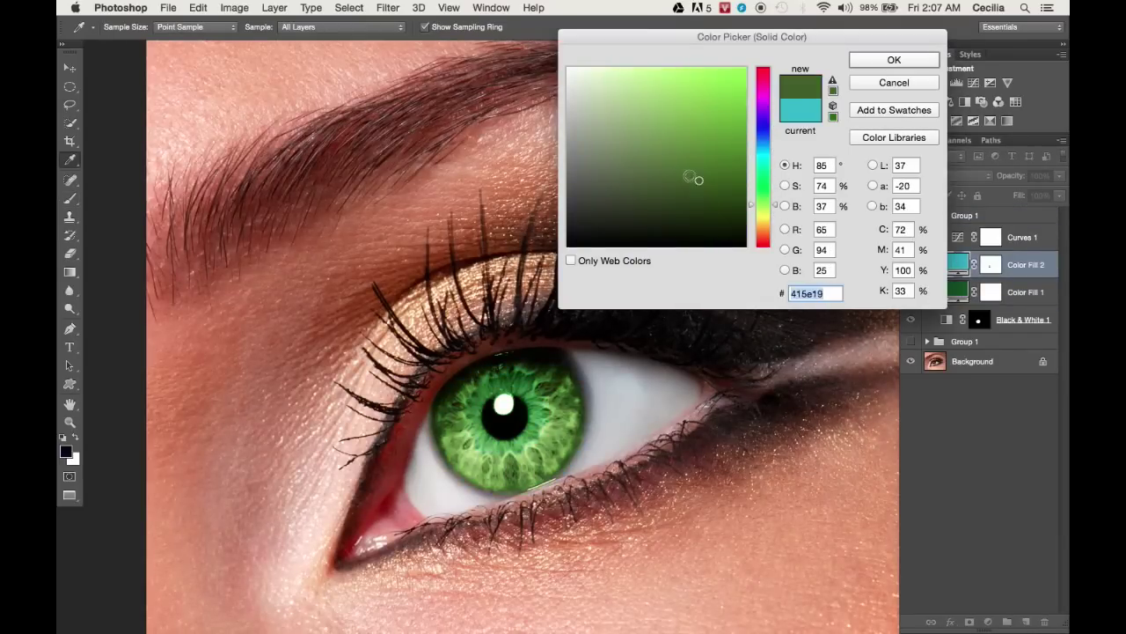
click(894, 59)
Zoom out, collapse the top Group 1, and toggle its visibility to compare the green iris variant.
key(super+minus)
key(super+minus)
key(super+minus)
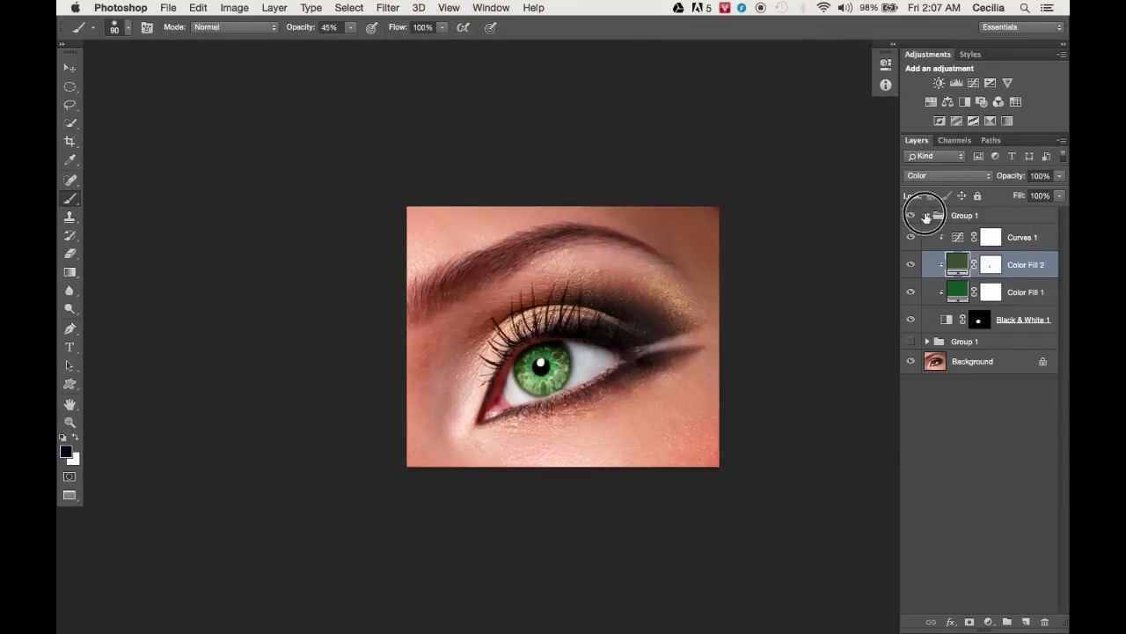
click(925, 216)
click(910, 216)
click(911, 215)
click(911, 232)
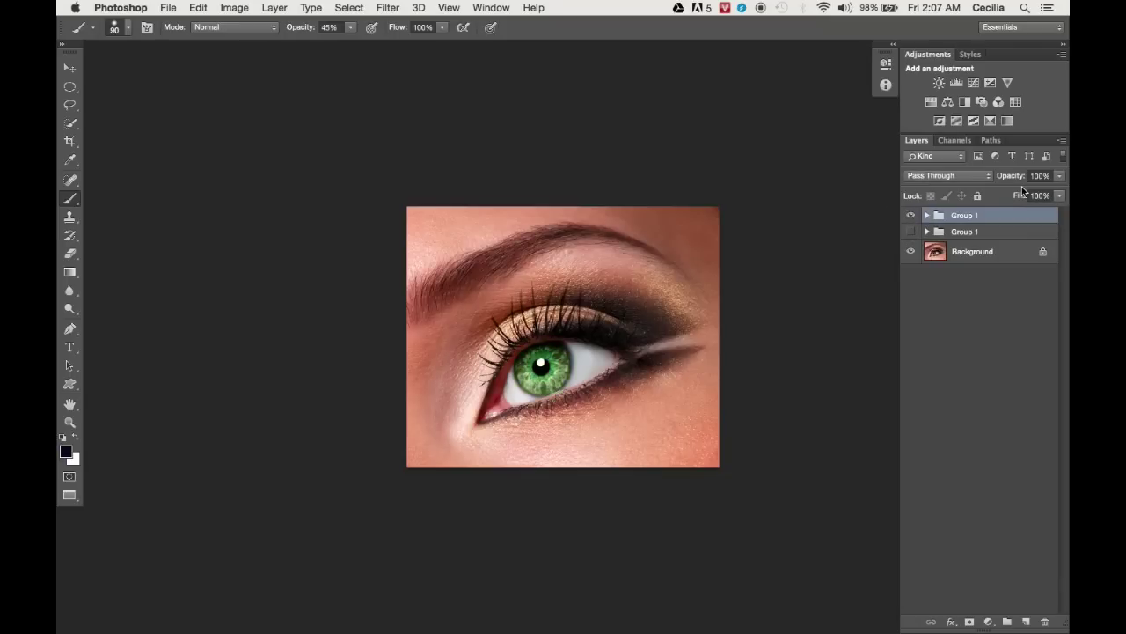